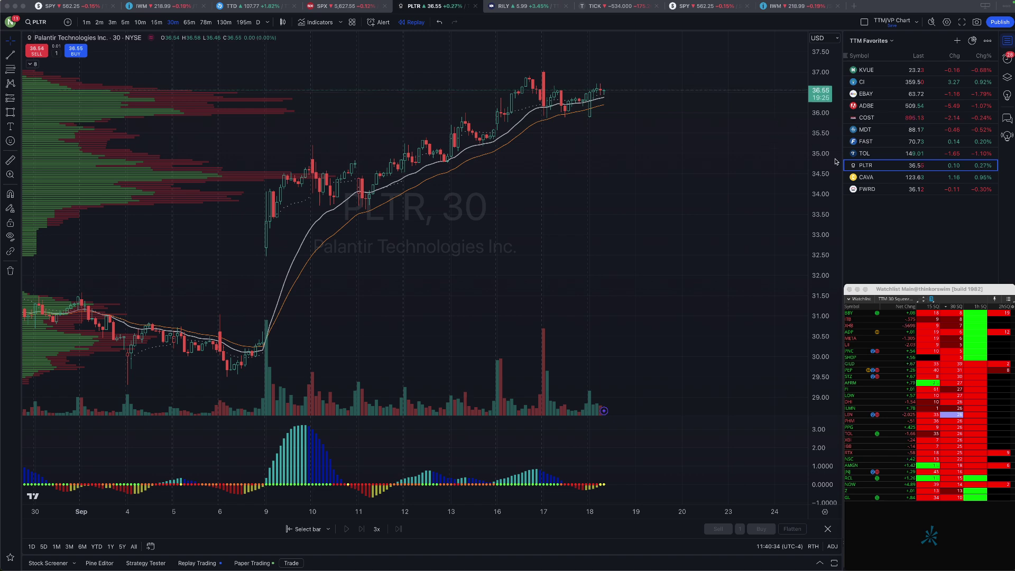
# Step: Review the TTD chart on the 30-minute timeframe and return to the PLTR chart
pyautogui.moveTo(719, 143); pyautogui.dragTo(680, 202)
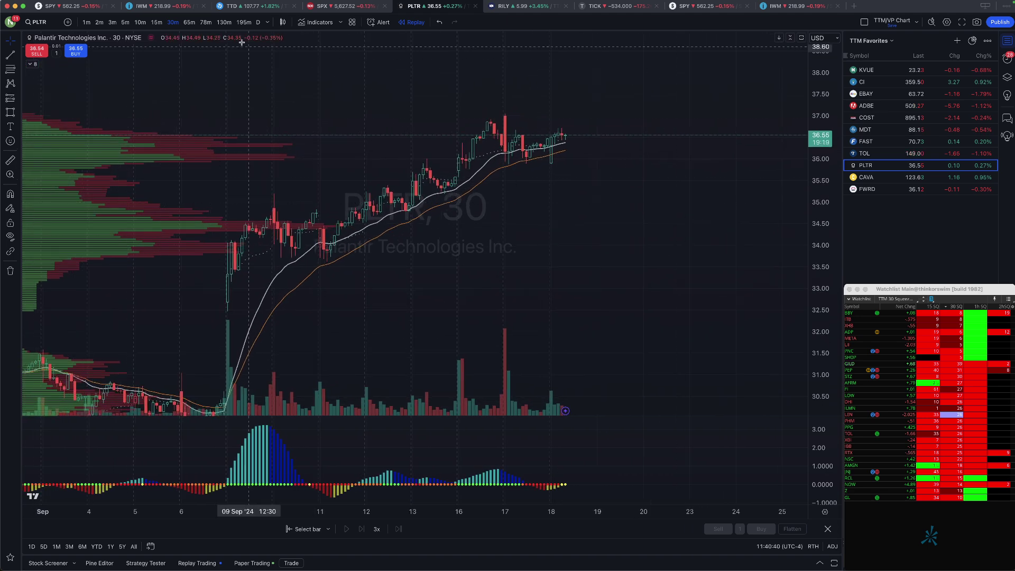
pyautogui.click(244, 7)
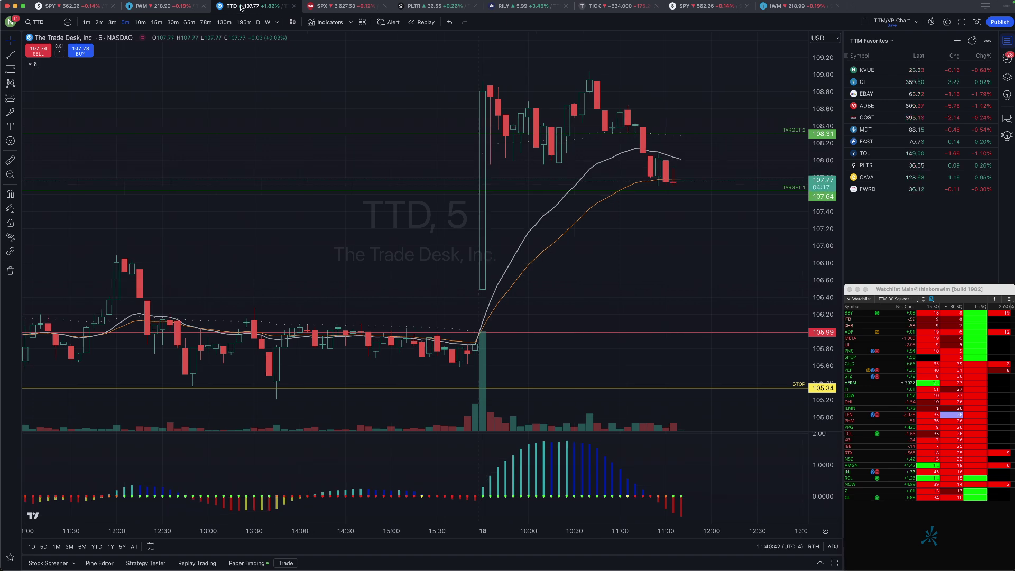
pyautogui.click(173, 23)
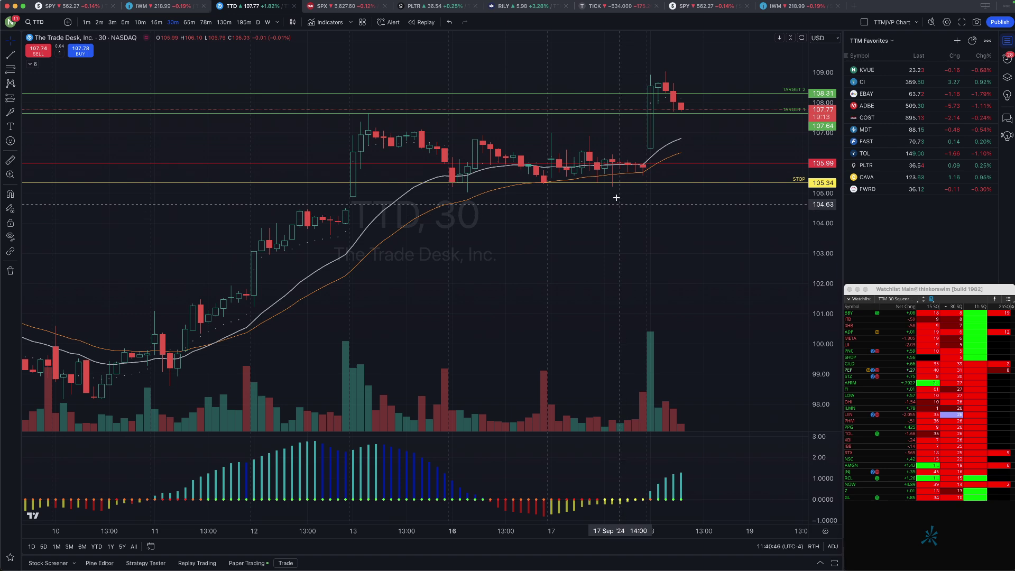
pyautogui.click(426, 7)
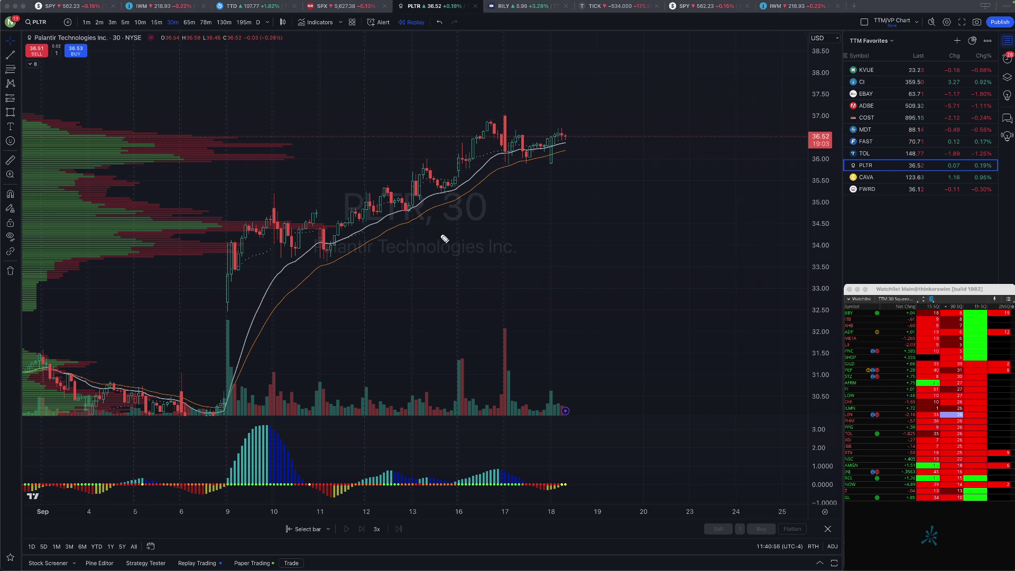
# Step: Mark the PLTR uptrend with a yellow arrow and circle the latest squeeze indicator bars, clearing both temporary annotations
pyautogui.moveTo(276, 313); pyautogui.dragTo(476, 224)
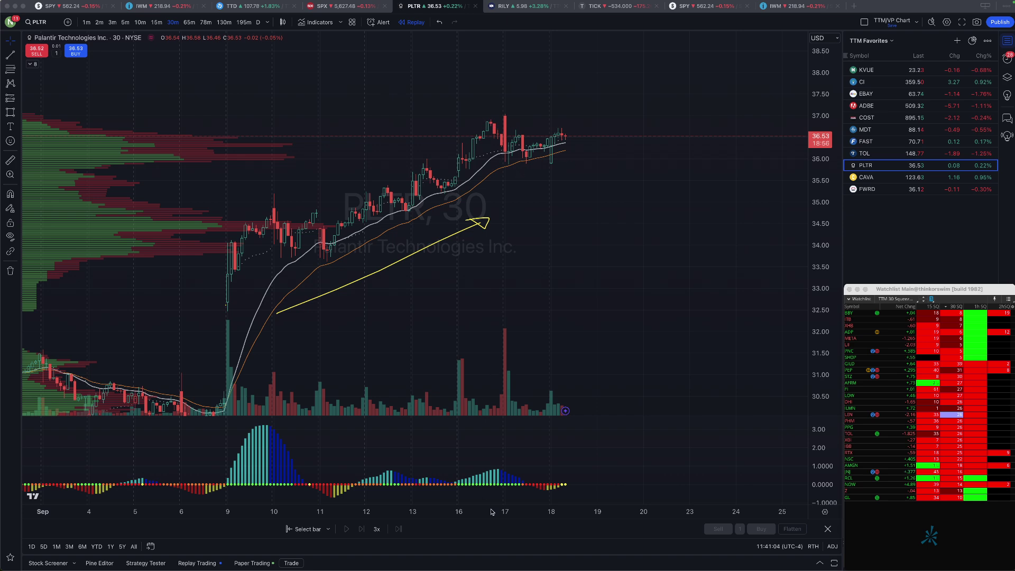
pyautogui.moveTo(575, 476)
pyautogui.mouseDown()
pyautogui.moveTo(514, 487)
pyautogui.moveTo(573, 493)
pyautogui.moveTo(574, 472)
pyautogui.mouseUp()
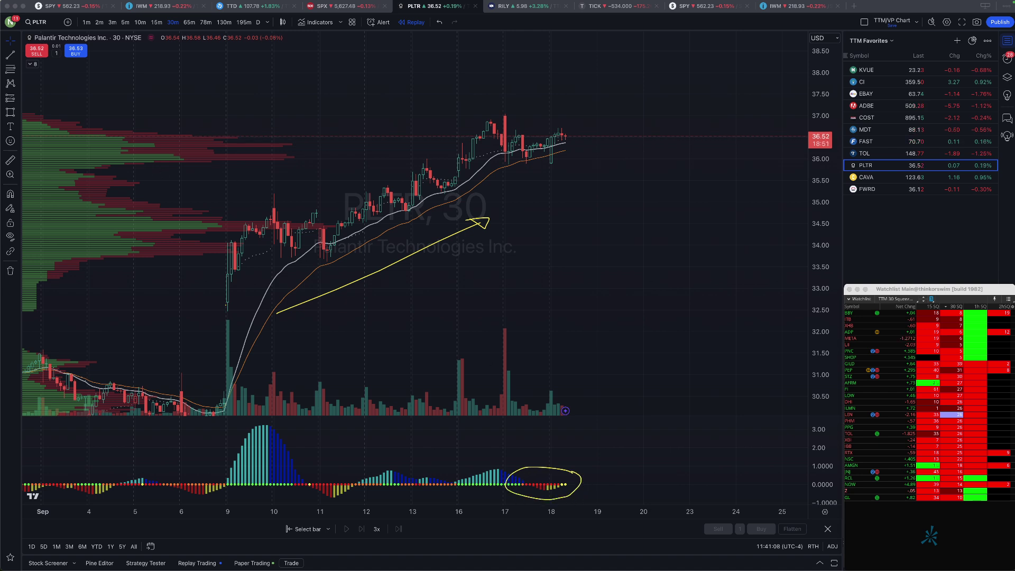
pyautogui.press('Escape')
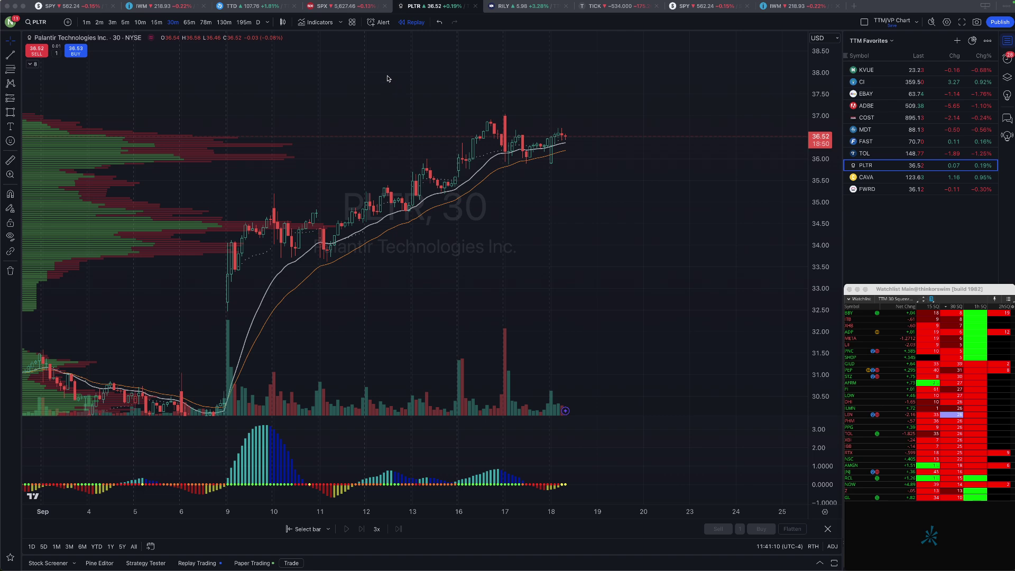
# Step: Place a horizontal line at 35.89 under the recent PLTR lows and colour it yellow
pyautogui.moveTo(831, 220); pyautogui.dragTo(828, 163)
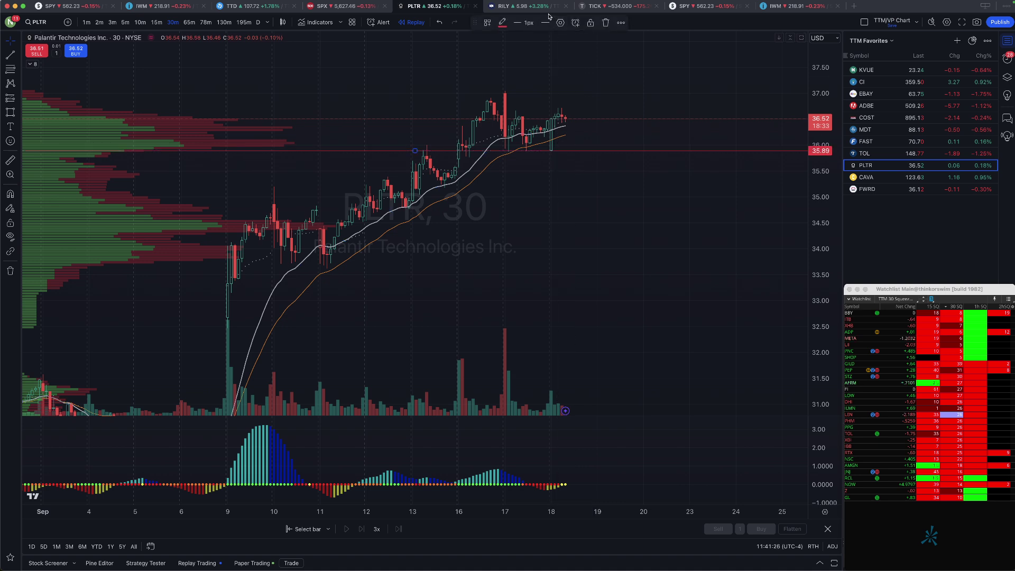
pyautogui.click(502, 22)
pyautogui.click(525, 51)
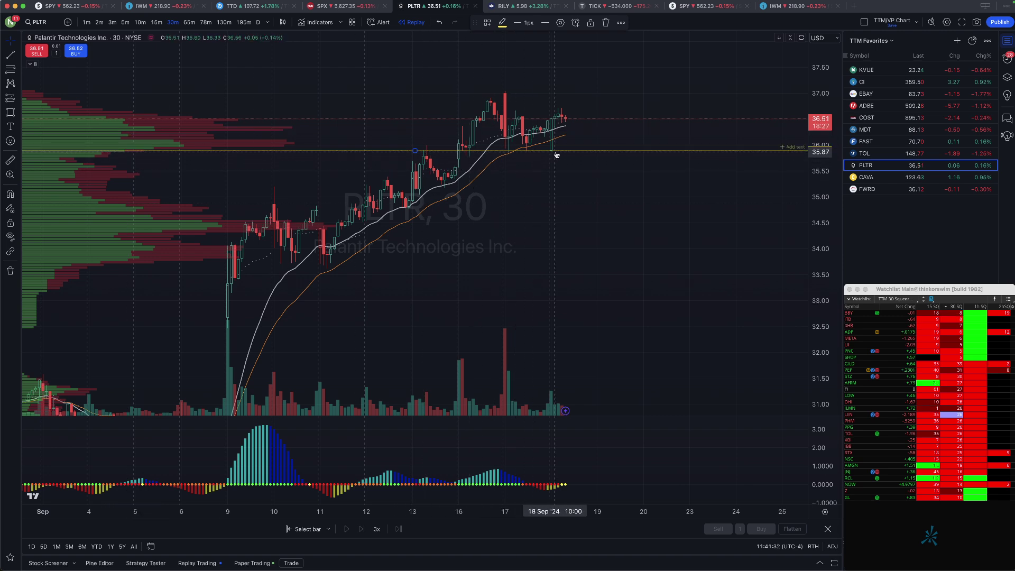
# Step: Add a second yellow horizontal line at 36.67 near the latest PLTR candle highs
pyautogui.scroll(2, 665, 199)
pyautogui.scroll(2, 664, 199)
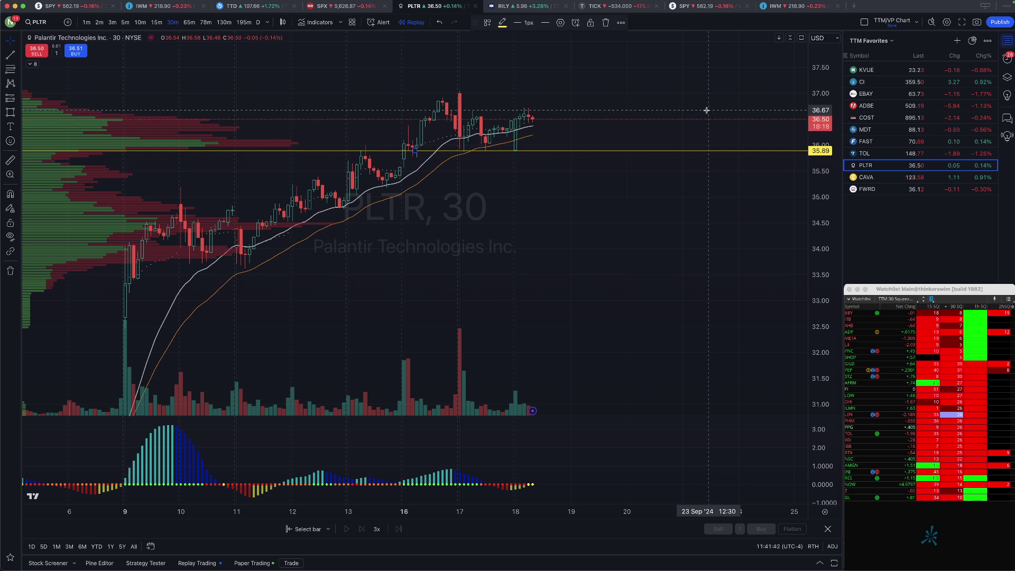
pyautogui.hotkey('alt', 'h')
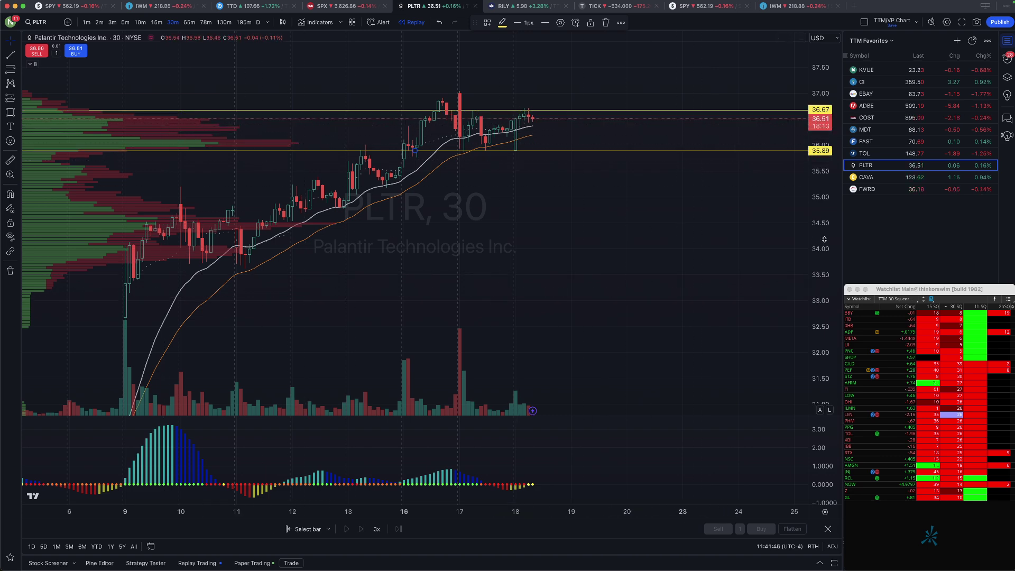
# Step: Add a horizontal line at 37.03 on the recent PLTR swing high and colour it green
pyautogui.moveTo(825, 241); pyautogui.dragTo(841, 117)
pyautogui.moveTo(654, 220); pyautogui.dragTo(656, 349)
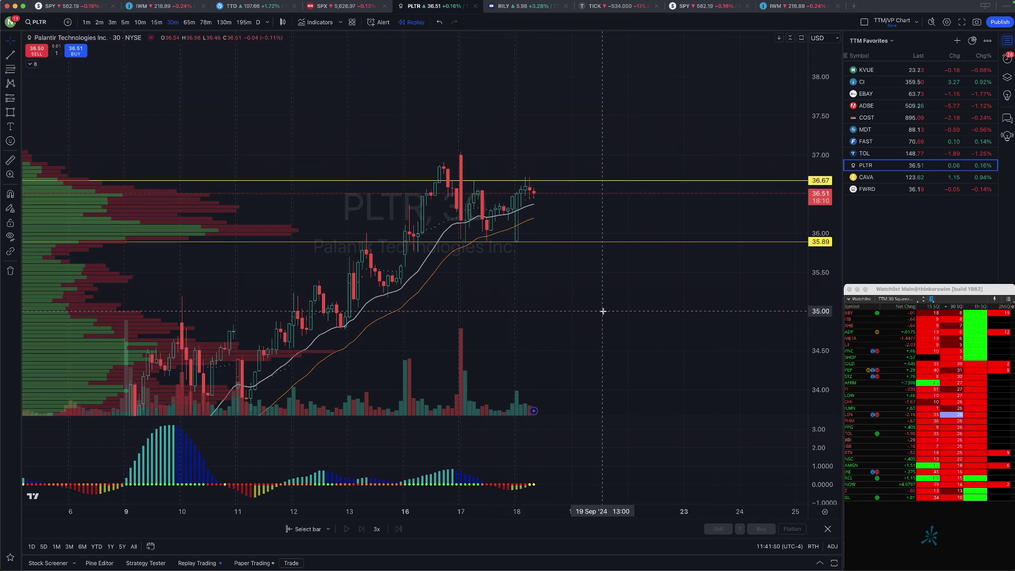
pyautogui.scroll(3, 602, 311)
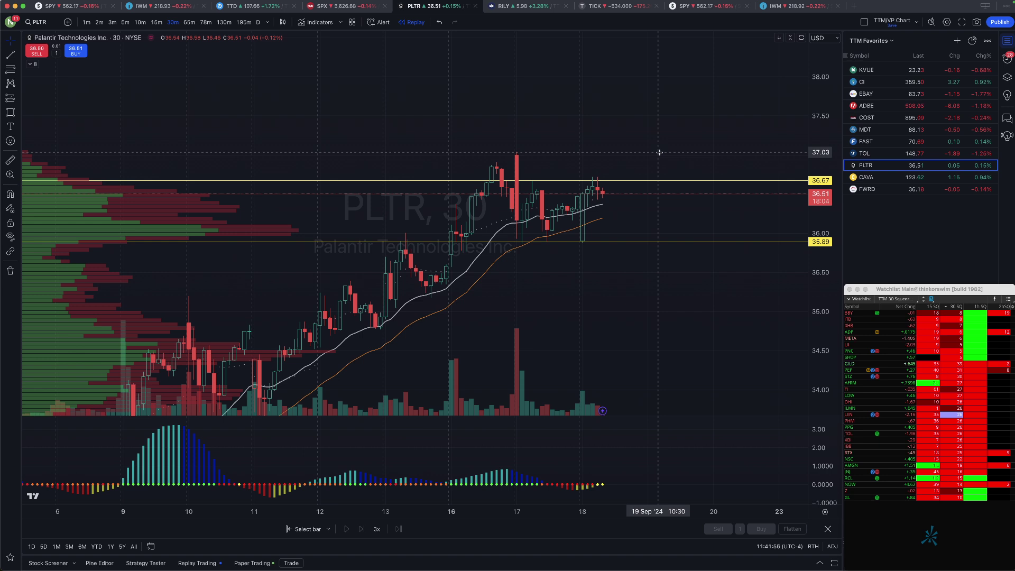
pyautogui.click(660, 154)
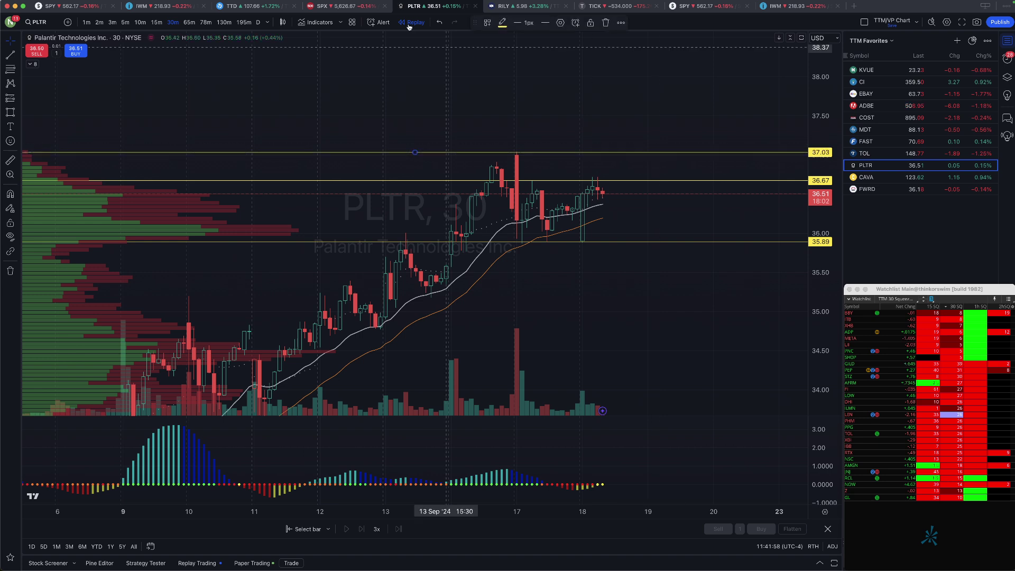
pyautogui.click(502, 23)
pyautogui.click(540, 106)
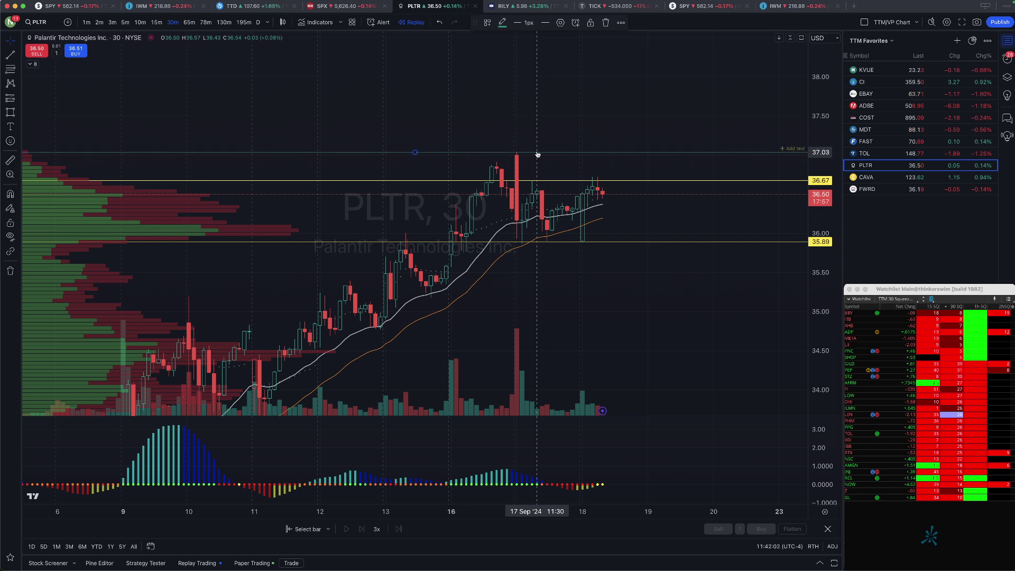
# Step: Label the 37.03 line "TARGET 1" with green text
pyautogui.click(559, 23)
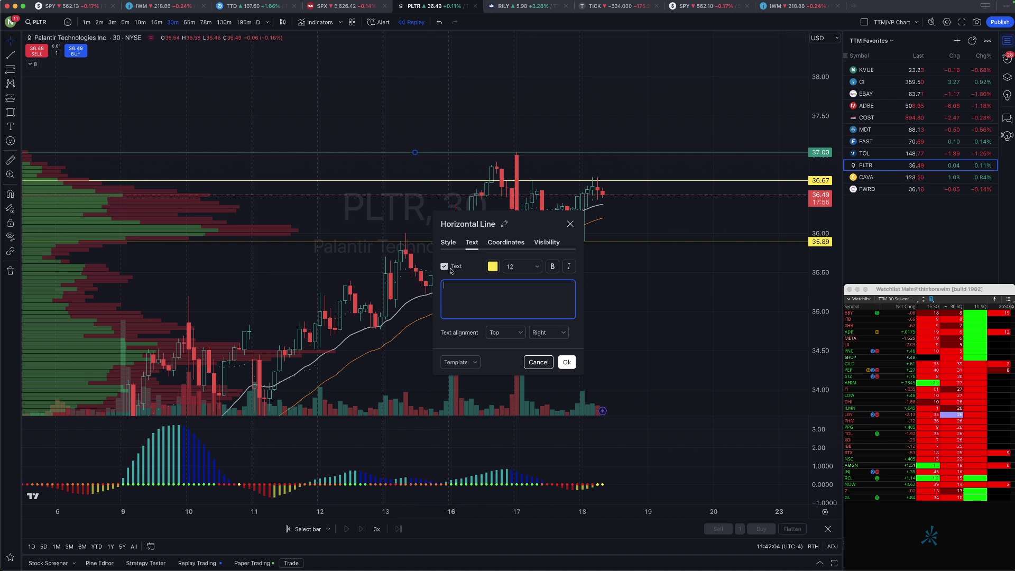
pyautogui.write('TARGET 1')
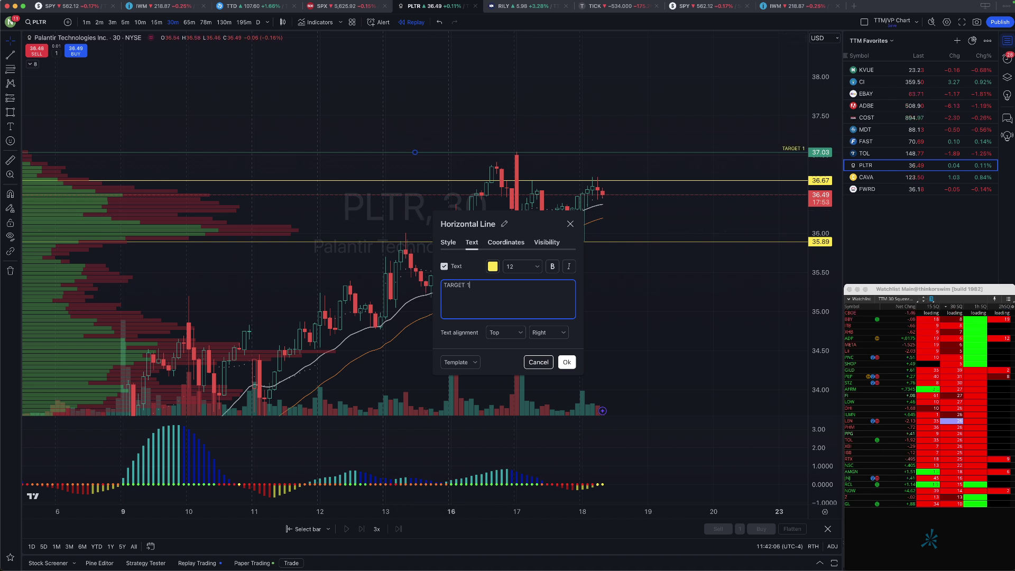
pyautogui.click(492, 266)
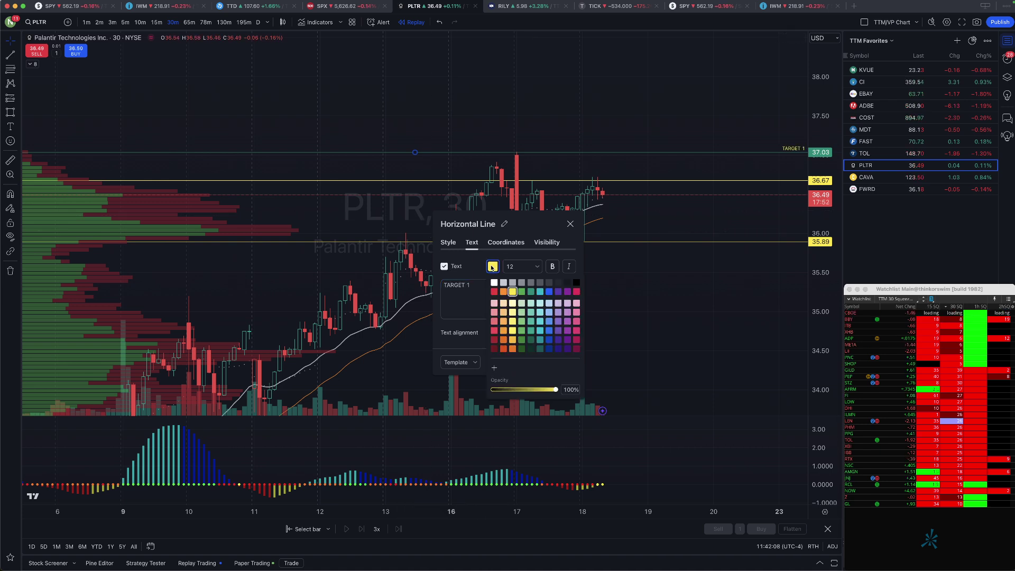
pyautogui.click(531, 292)
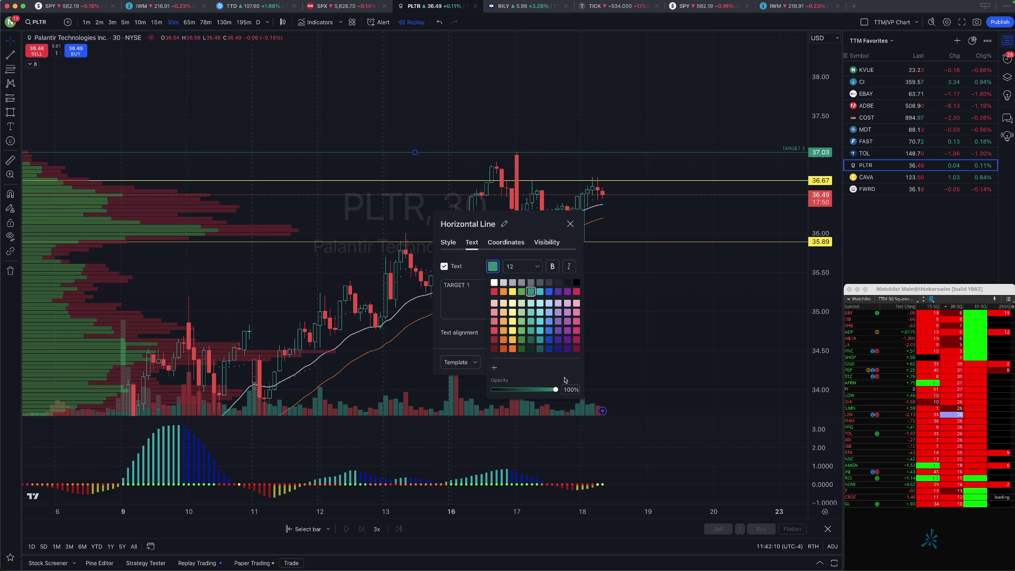
pyautogui.click(471, 333)
pyautogui.click(566, 361)
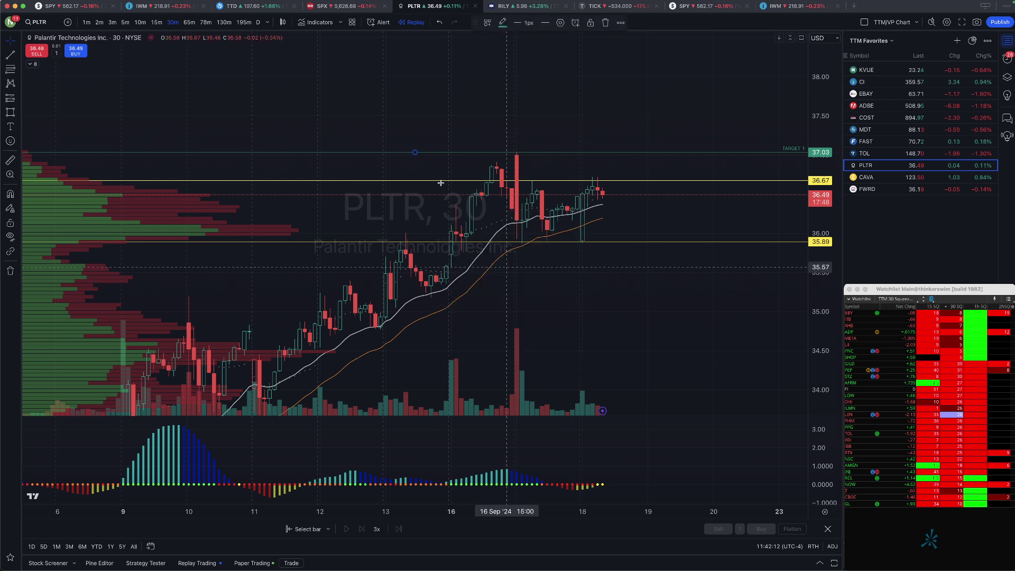
# Step: Draw a Fibonacci retracement on PLTR between the 37.03 swing high and the 35.90 low
pyautogui.click(10, 70)
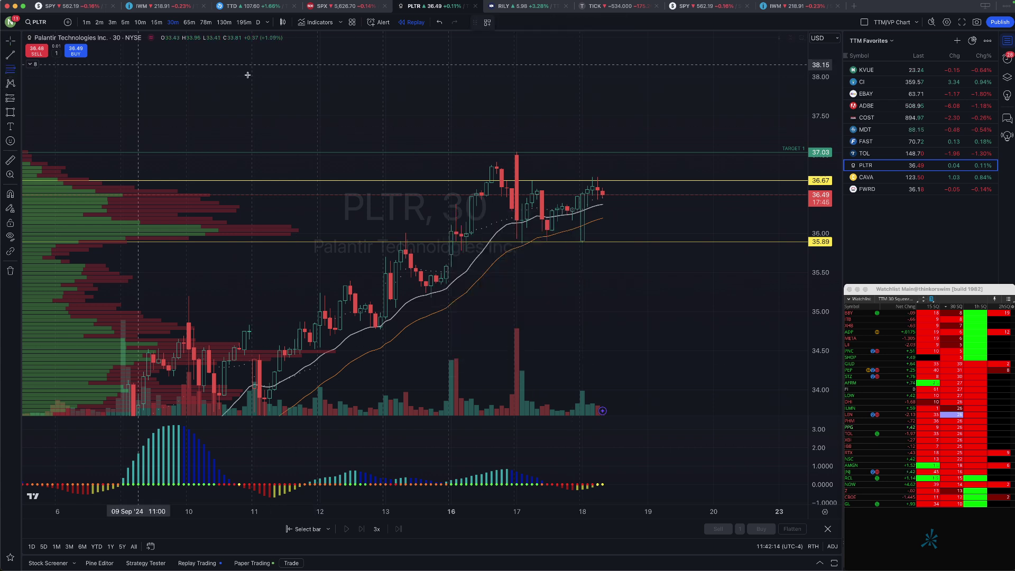
pyautogui.click(498, 162)
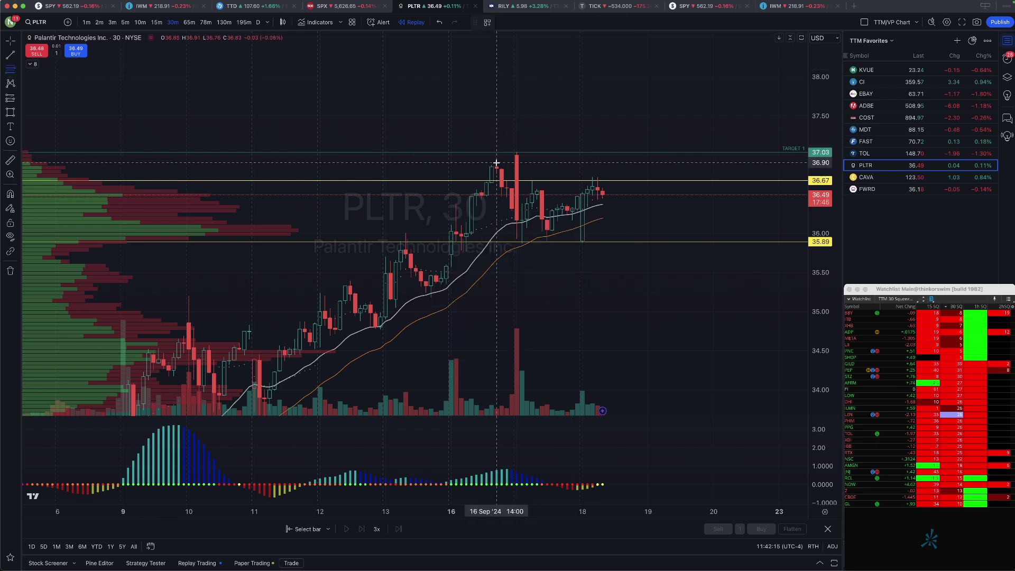
pyautogui.click(532, 241)
pyautogui.moveTo(497, 165); pyautogui.dragTo(497, 152)
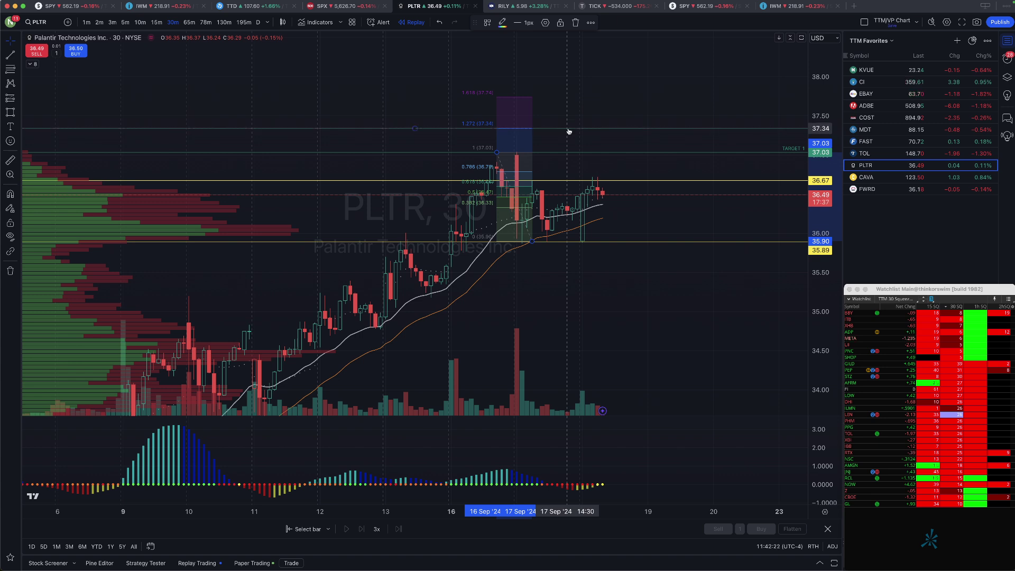
# Step: Place a green horizontal line at the 1.272 Fibonacci extension, 37.34, and remove the Fibonacci drawing
pyautogui.click(567, 129)
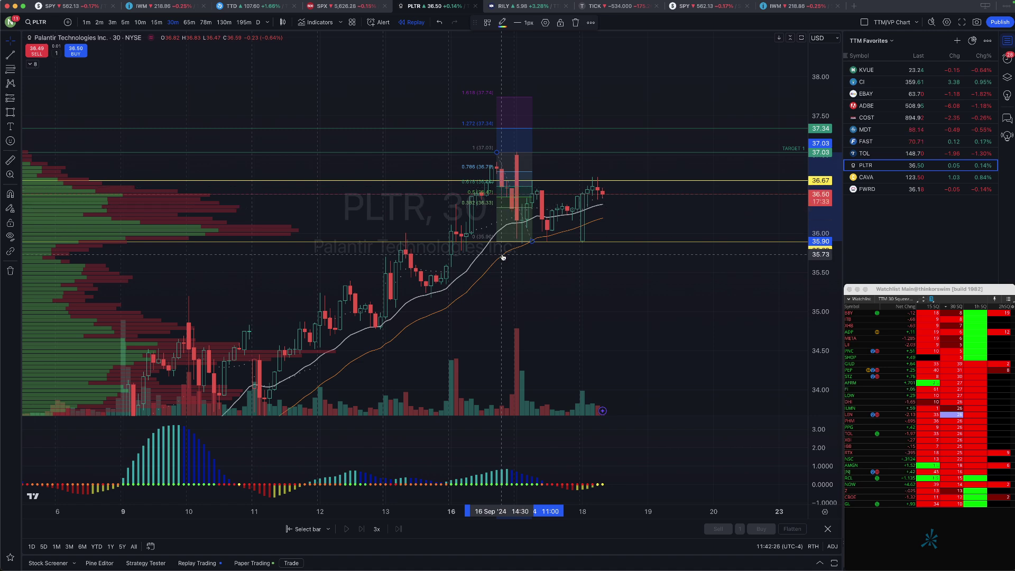
pyautogui.rightClick(529, 236)
pyautogui.click(560, 398)
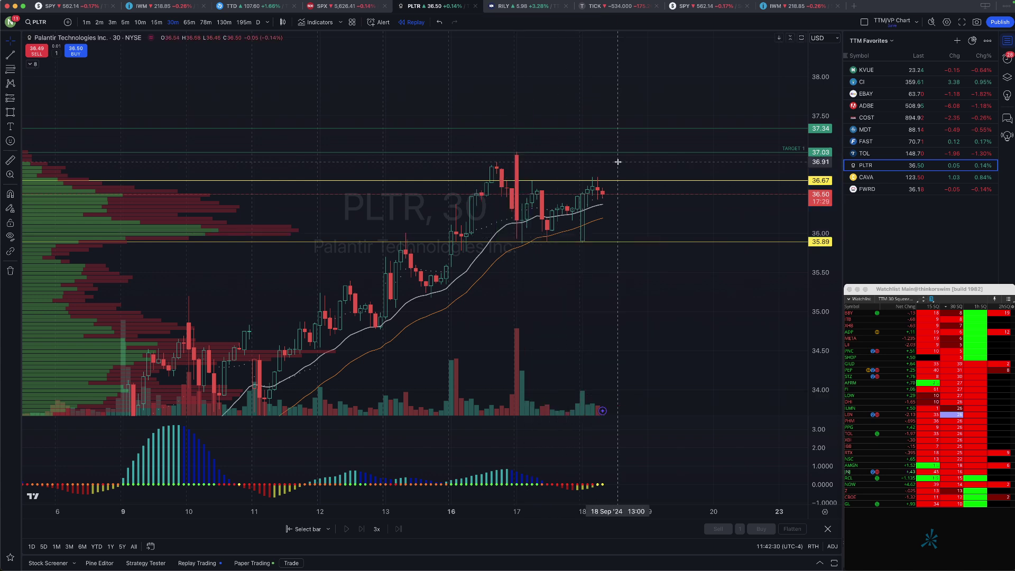
# Step: Label the 37.34 line "TARGET 2"
pyautogui.doubleClick(626, 128)
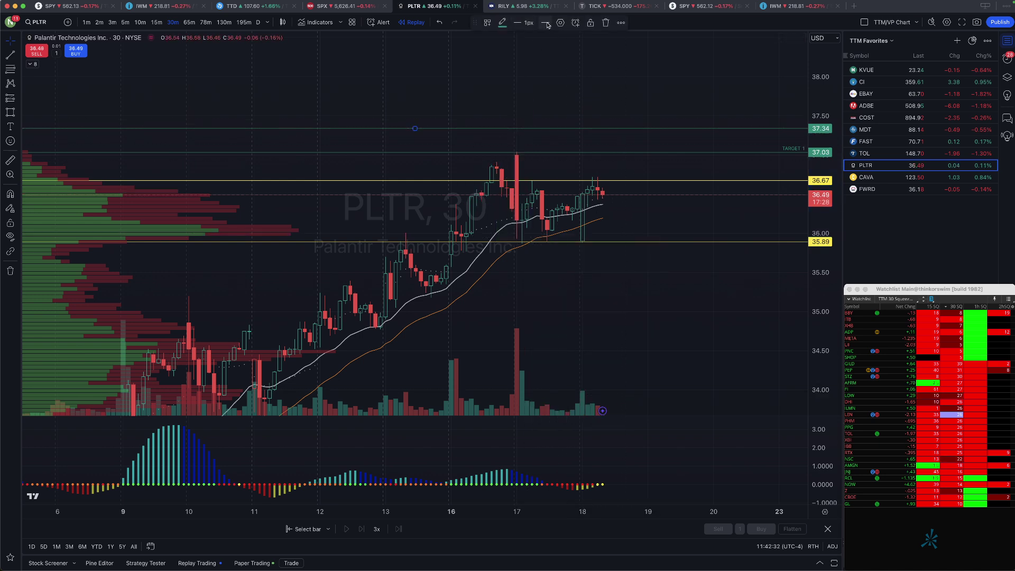
pyautogui.write('TARGET 2')
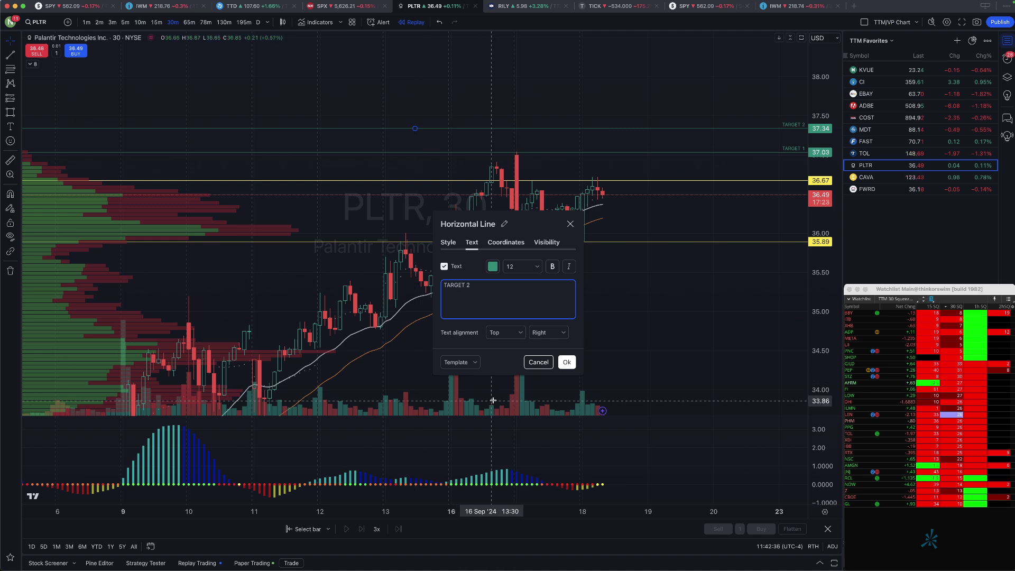
pyautogui.click(566, 362)
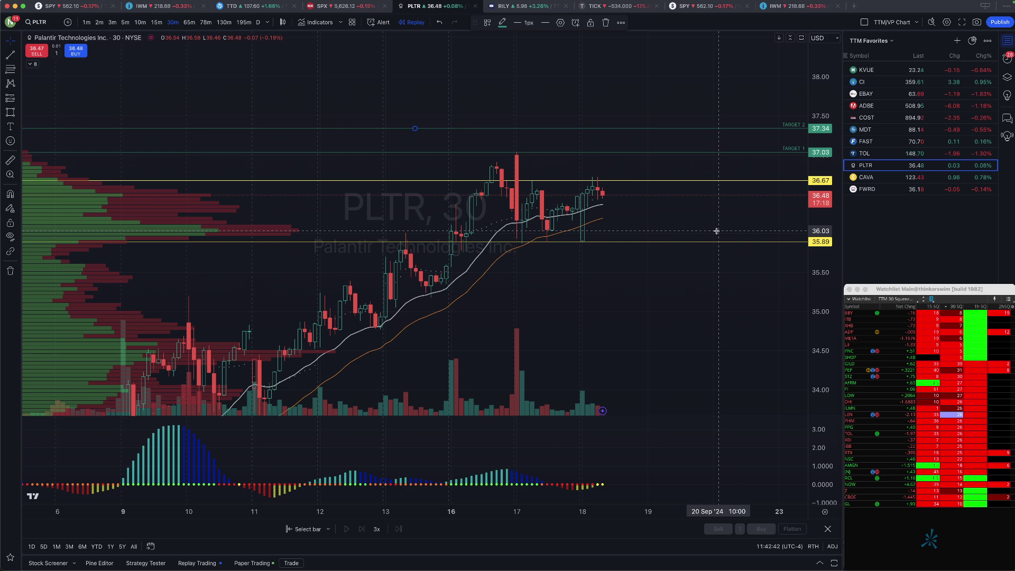
# Step: Add a horizontal line at 36.03 on the large volume profile level and colour it red
pyautogui.click(695, 232)
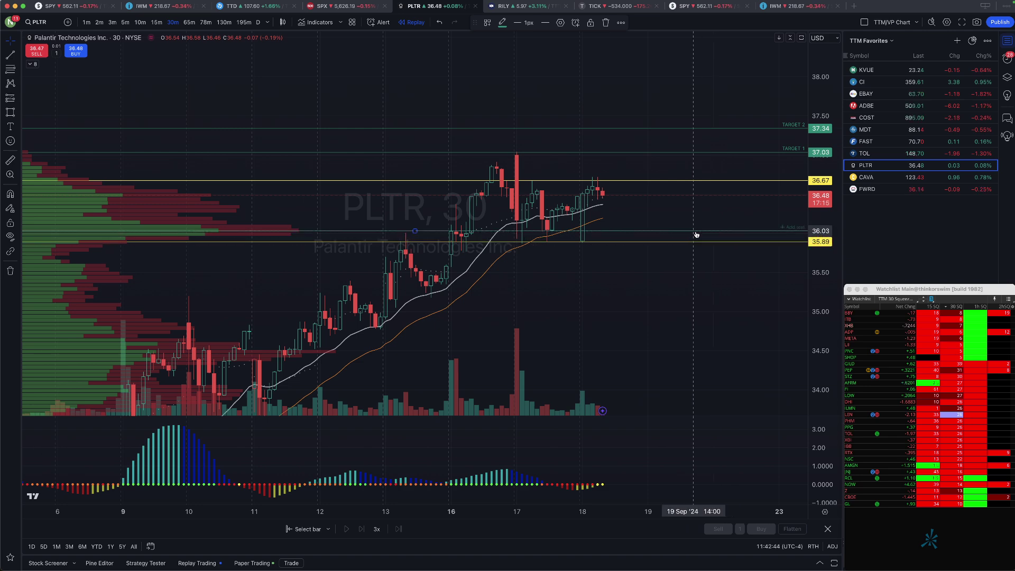
pyautogui.click(504, 25)
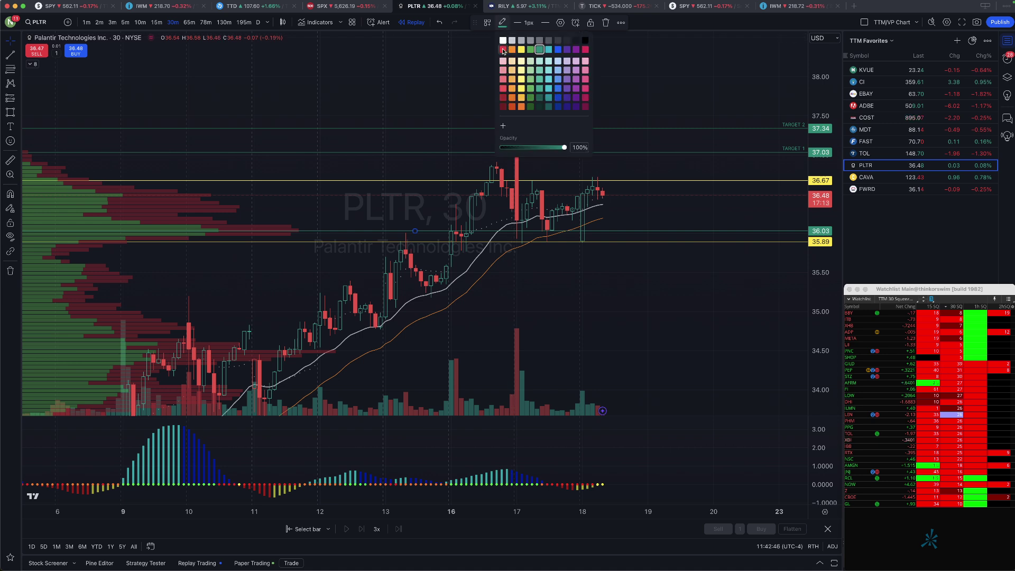
pyautogui.click(472, 68)
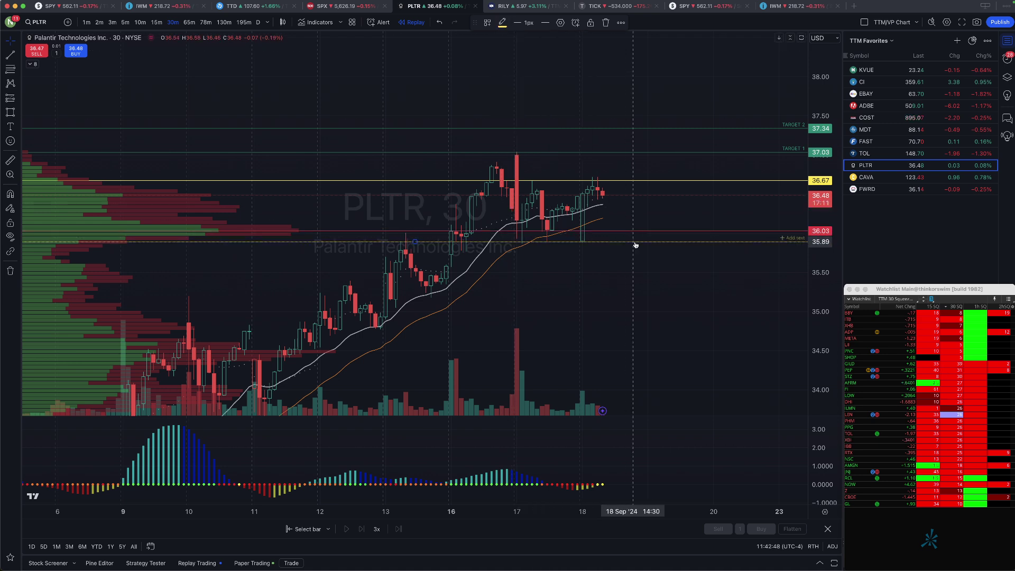
# Step: Label the yellow 35.89 line "STOP"
pyautogui.click(793, 238)
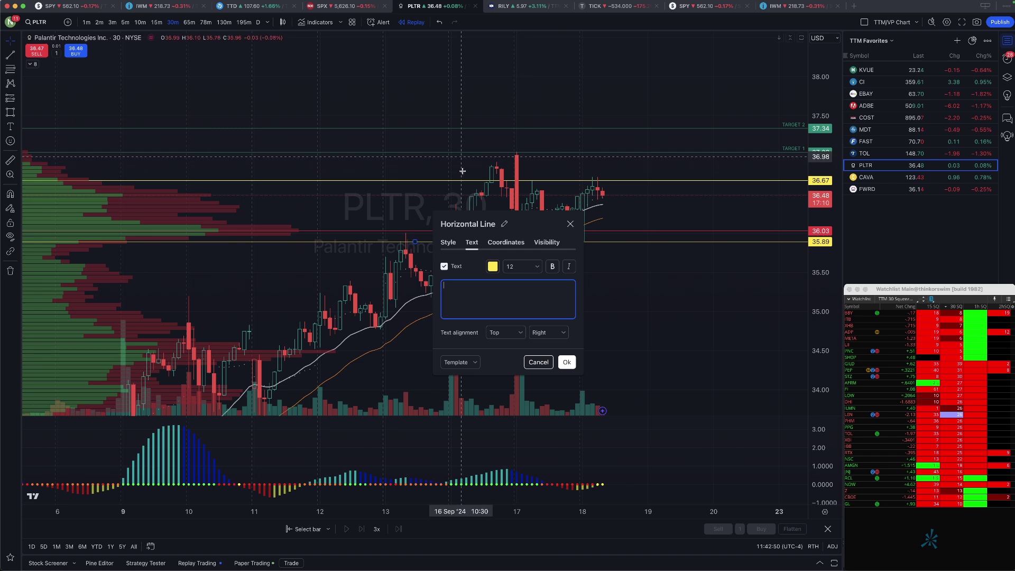
pyautogui.write('STO')
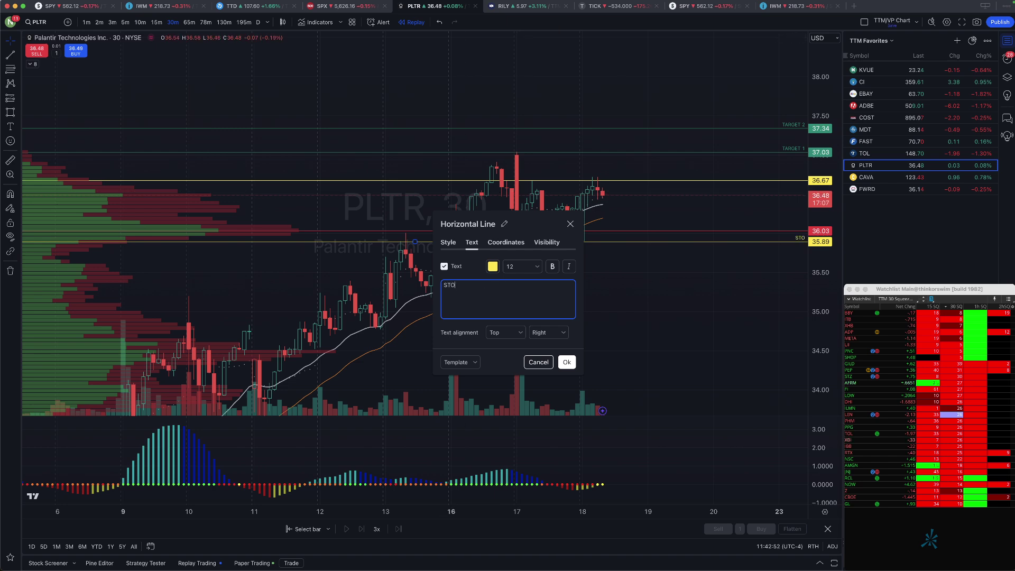
pyautogui.write('P')
pyautogui.click(567, 362)
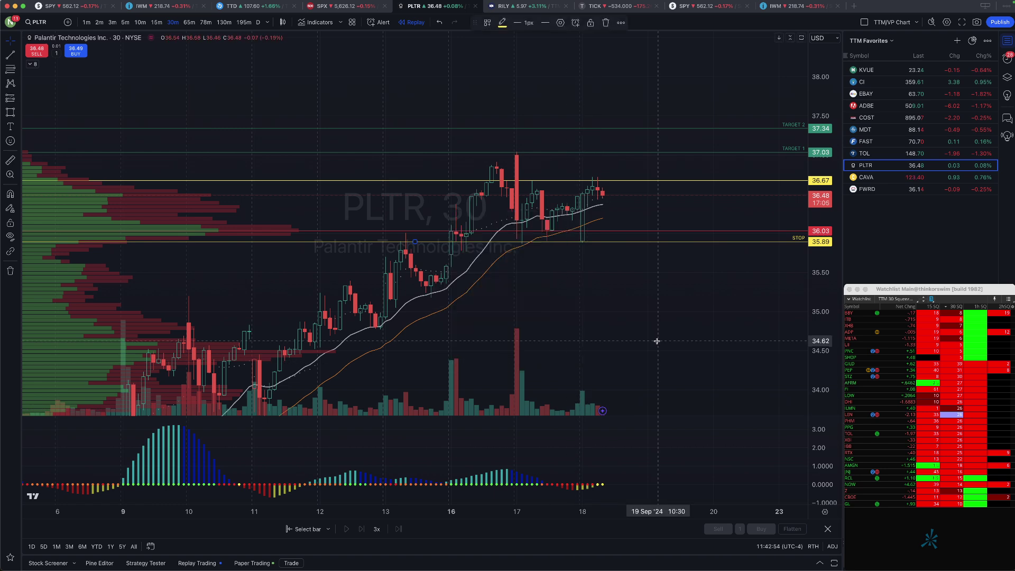
pyautogui.scroll(2, 694, 310)
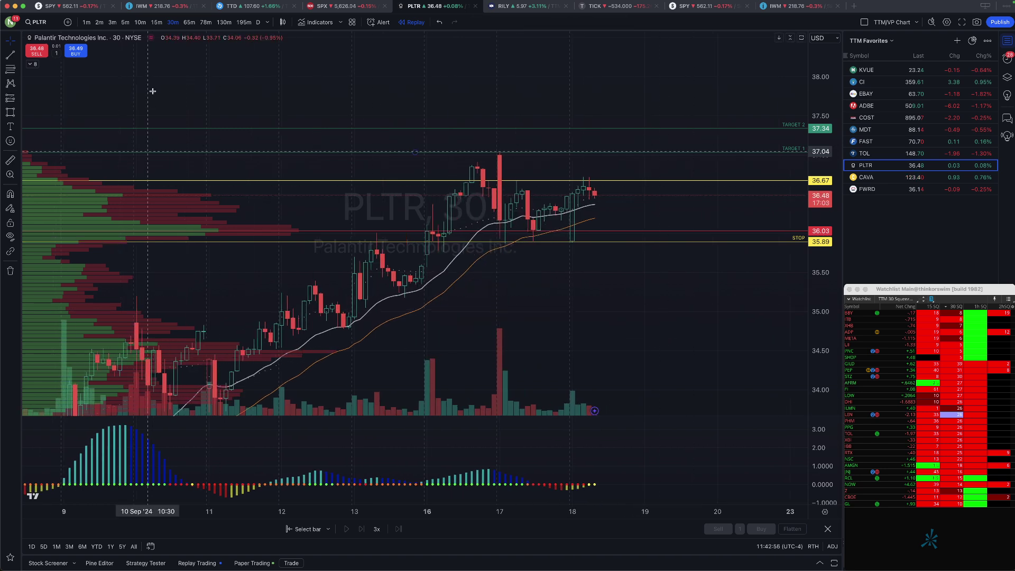
# Step: Switch the chart to the 2-minute interval and lower the red volume-level line to 36.00
pyautogui.click(99, 22)
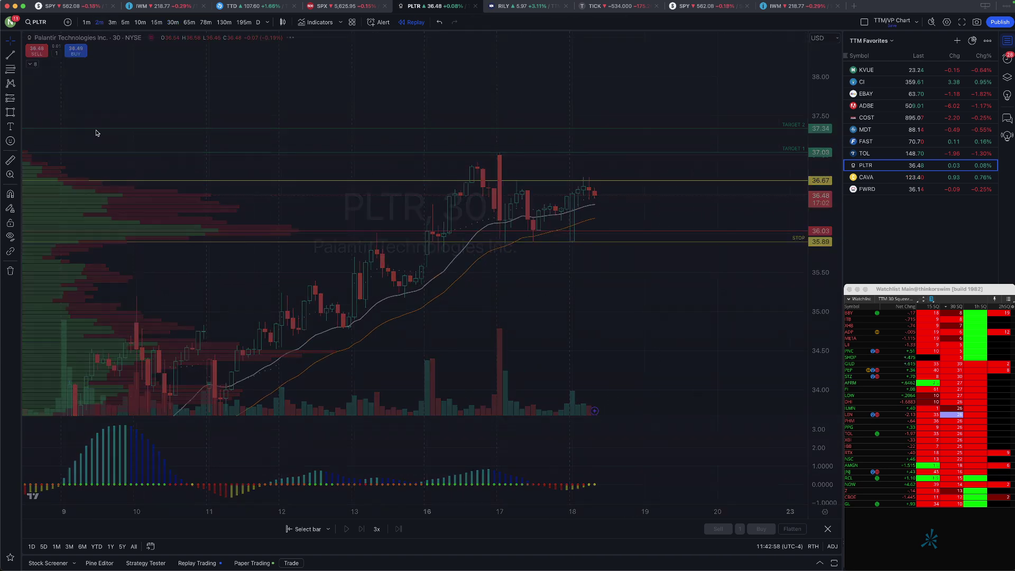
pyautogui.scroll(-6, 96, 130)
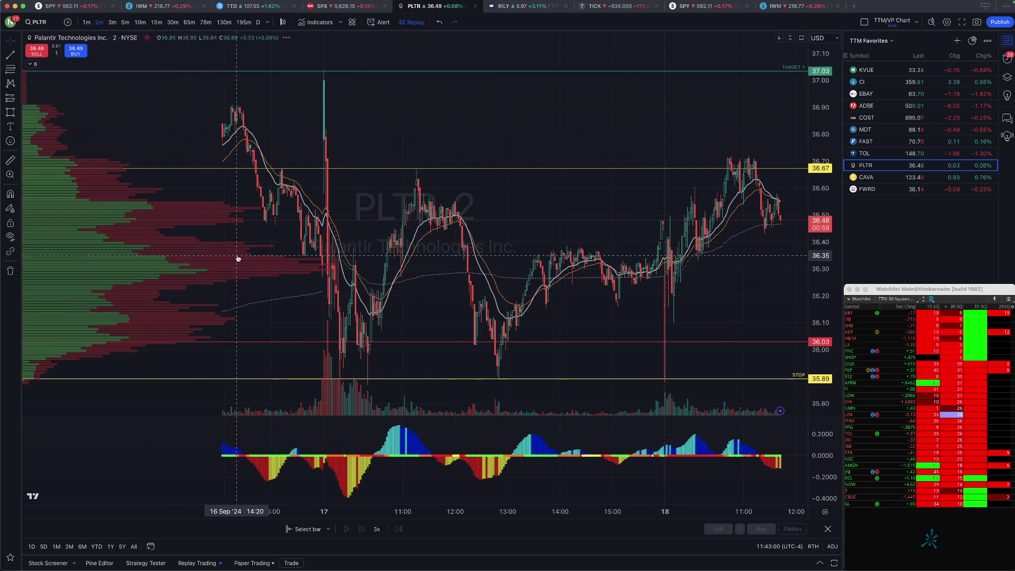
pyautogui.scroll(3, 238, 259)
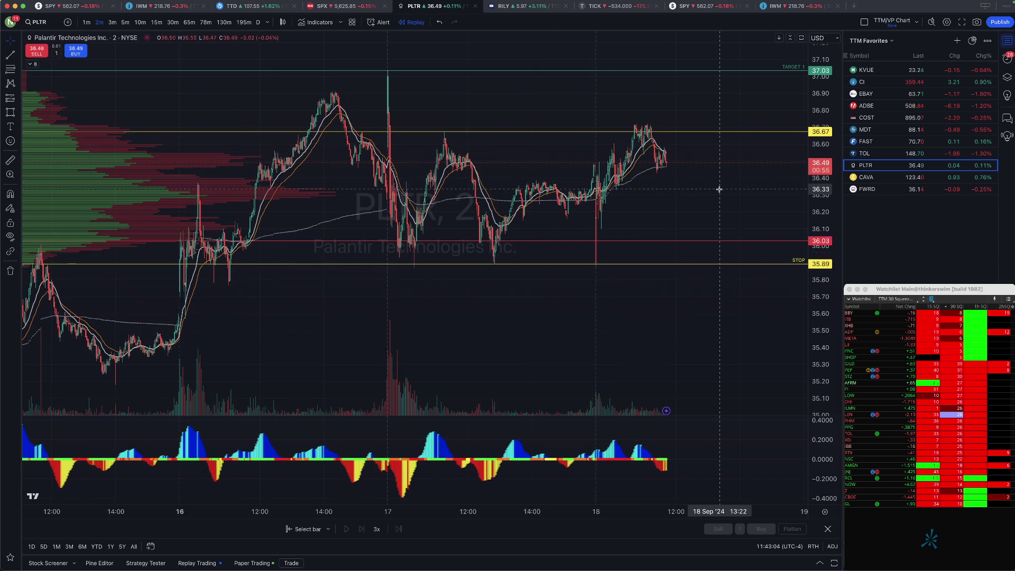
pyautogui.scroll(1, 719, 189)
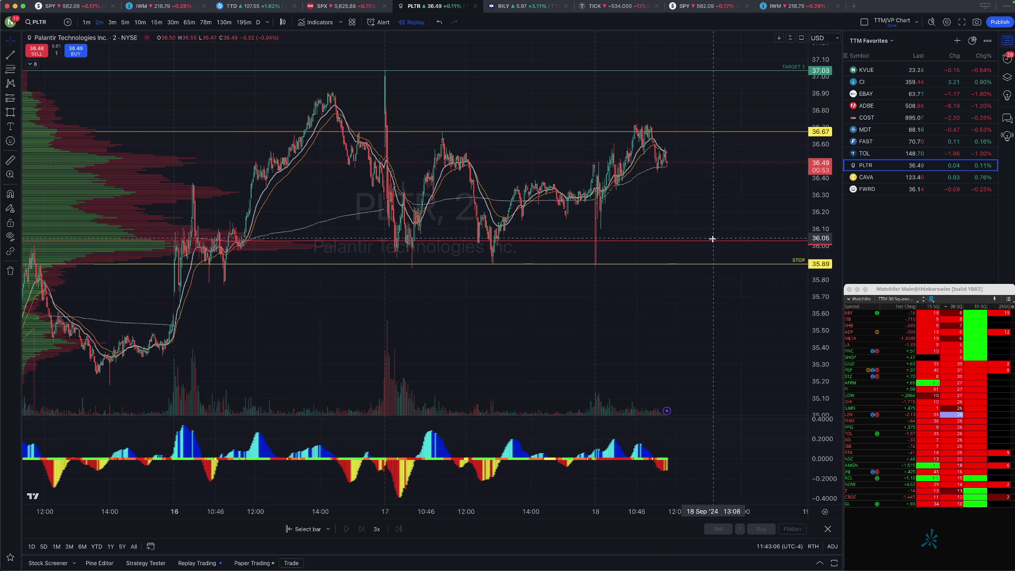
pyautogui.moveTo(713, 243); pyautogui.dragTo(715, 248)
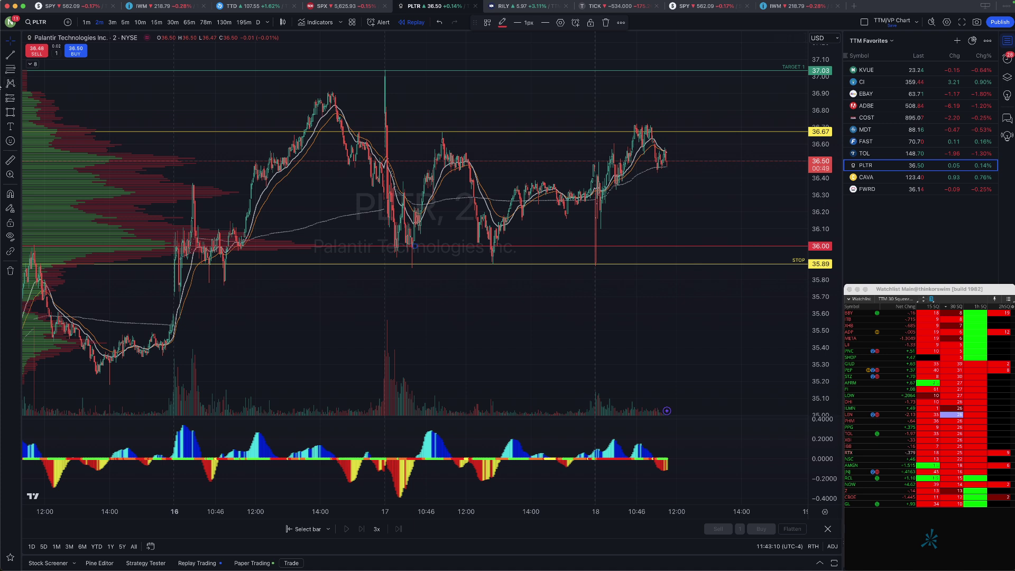
pyautogui.moveTo(237, 231)
pyautogui.mouseDown()
pyautogui.moveTo(234, 222)
pyautogui.moveTo(197, 269)
pyautogui.moveTo(239, 227)
pyautogui.mouseUp()
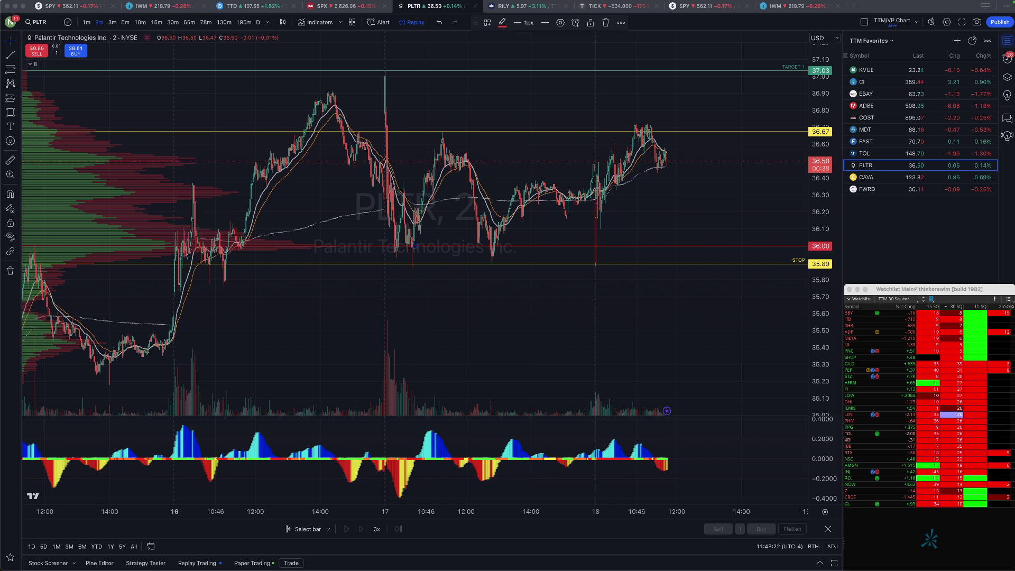
# Step: Draw a rectangle between 36.00 and the 35.89 stop line, from 13 Sep 15:52 to 18 Sep 15:46
pyautogui.click(10, 112)
pyautogui.click(170, 246)
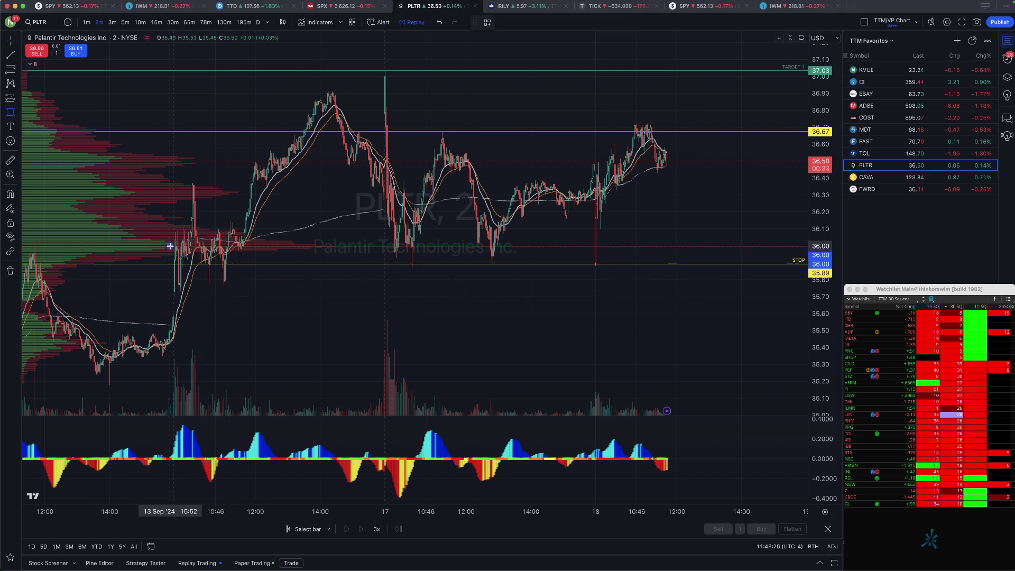
pyautogui.click(797, 263)
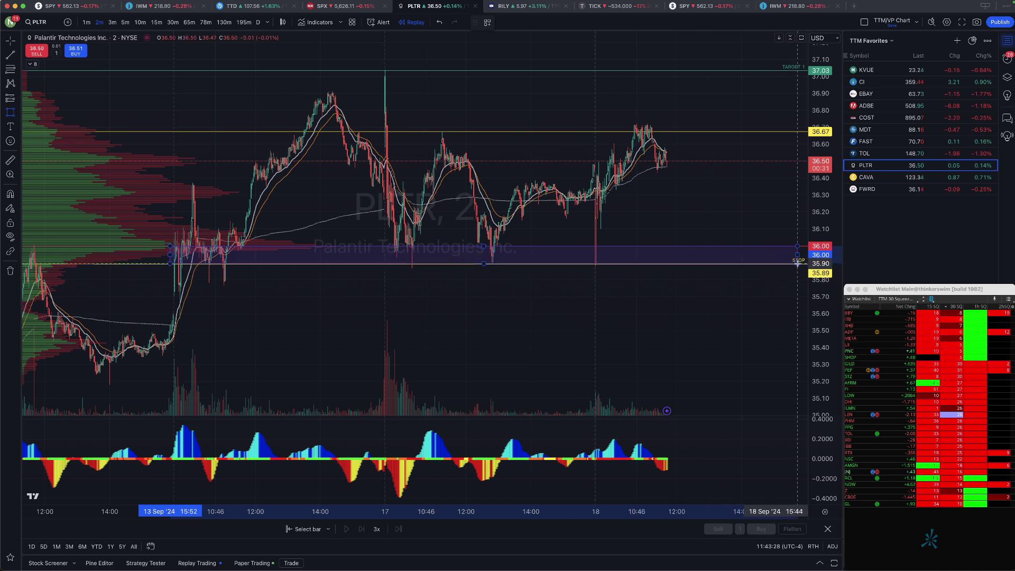
pyautogui.click(797, 264)
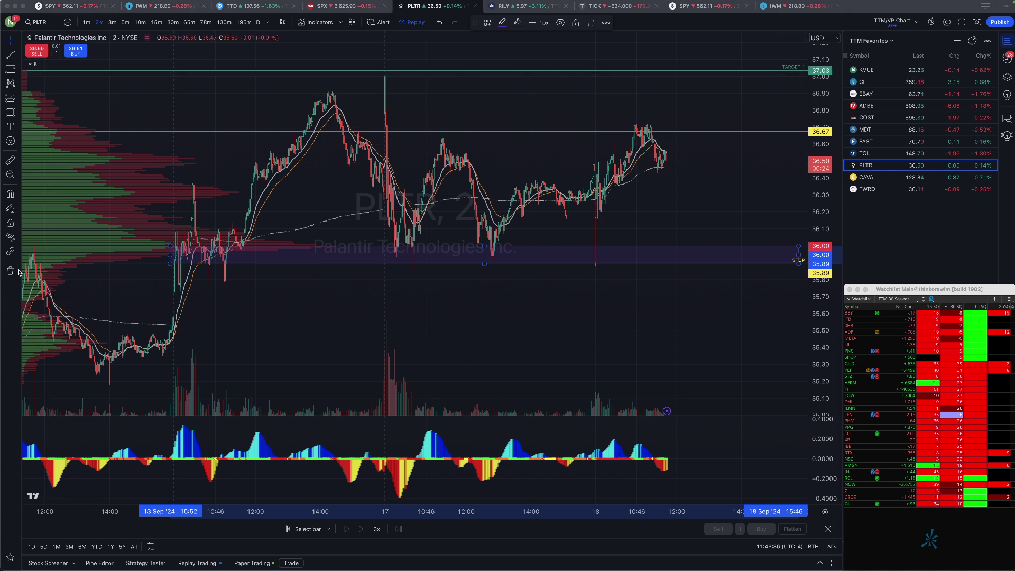
# Step: Circle the highs at the 36.67 line, sketch a downward arrow from the latest one, and clear the freehand marks
pyautogui.click(506, 399)
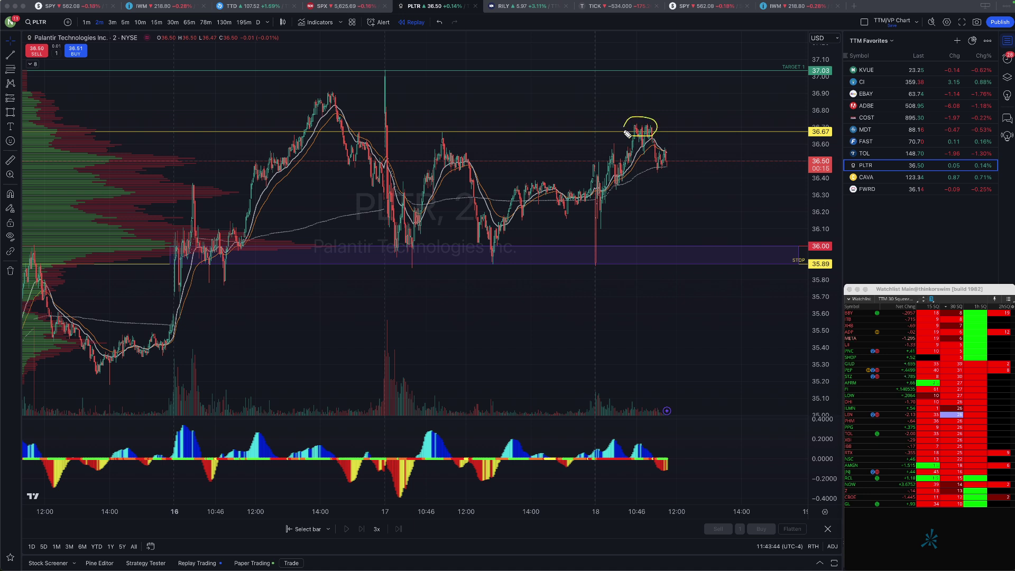
pyautogui.moveTo(443, 139); pyautogui.dragTo(447, 128)
pyautogui.moveTo(654, 150); pyautogui.dragTo(679, 211)
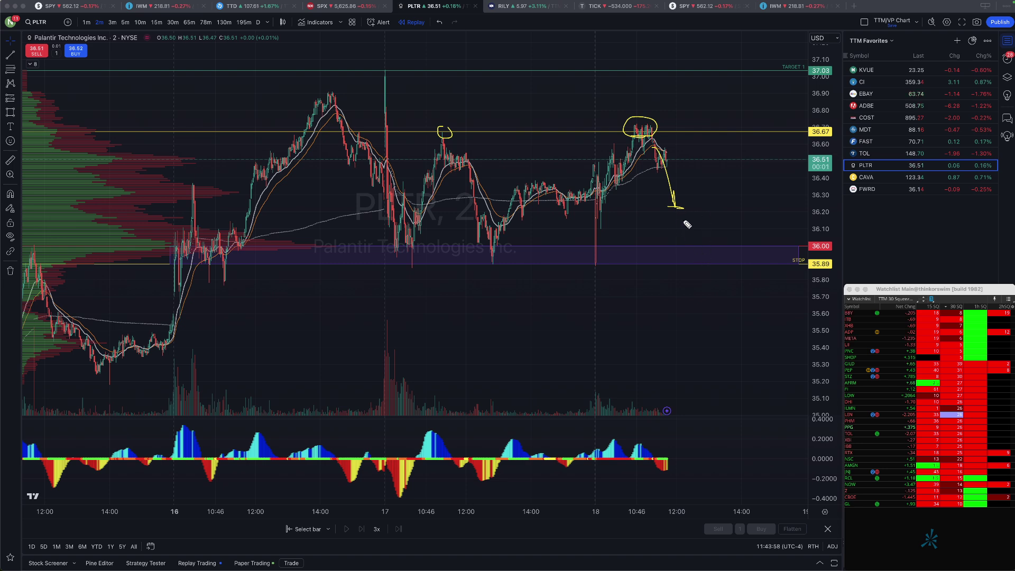
pyautogui.moveTo(644, 127)
pyautogui.mouseDown()
pyautogui.moveTo(642, 115)
pyautogui.moveTo(617, 134)
pyautogui.moveTo(669, 126)
pyautogui.moveTo(658, 116)
pyautogui.mouseUp()
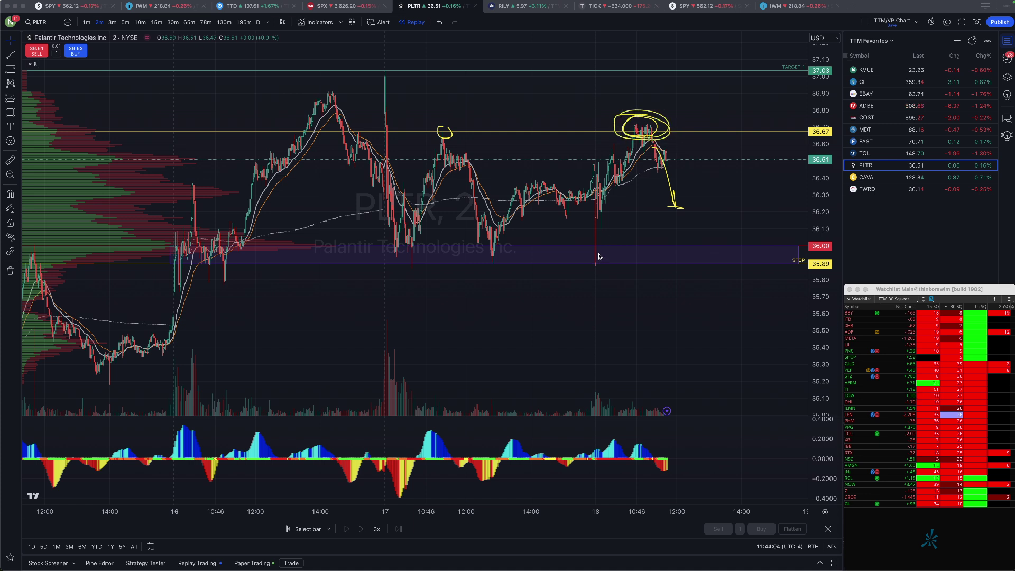
pyautogui.moveTo(599, 256); pyautogui.dragTo(608, 258)
pyautogui.press('Escape')
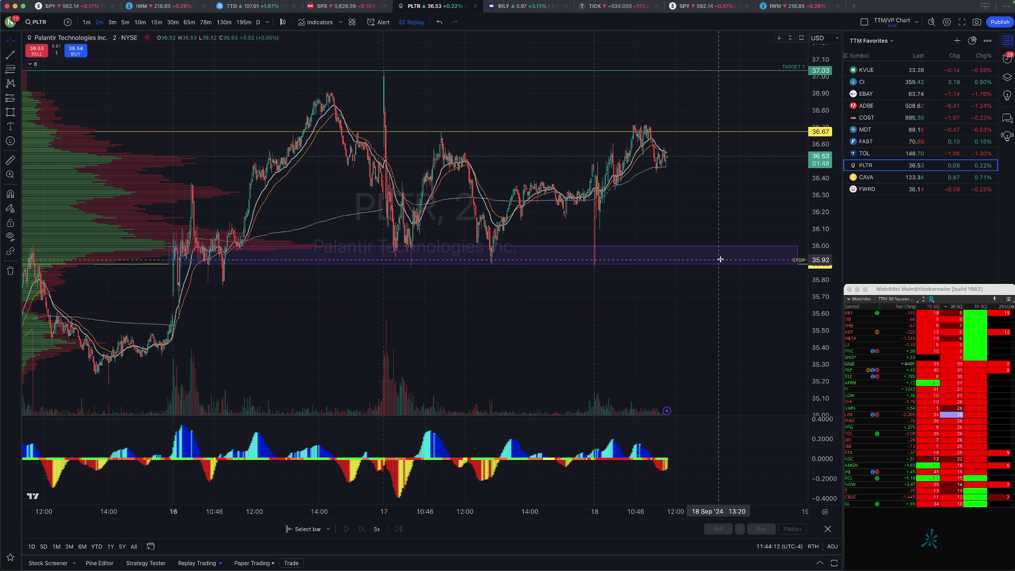
# Step: Remove the purple rectangle above the stop line
pyautogui.rightClick(769, 247)
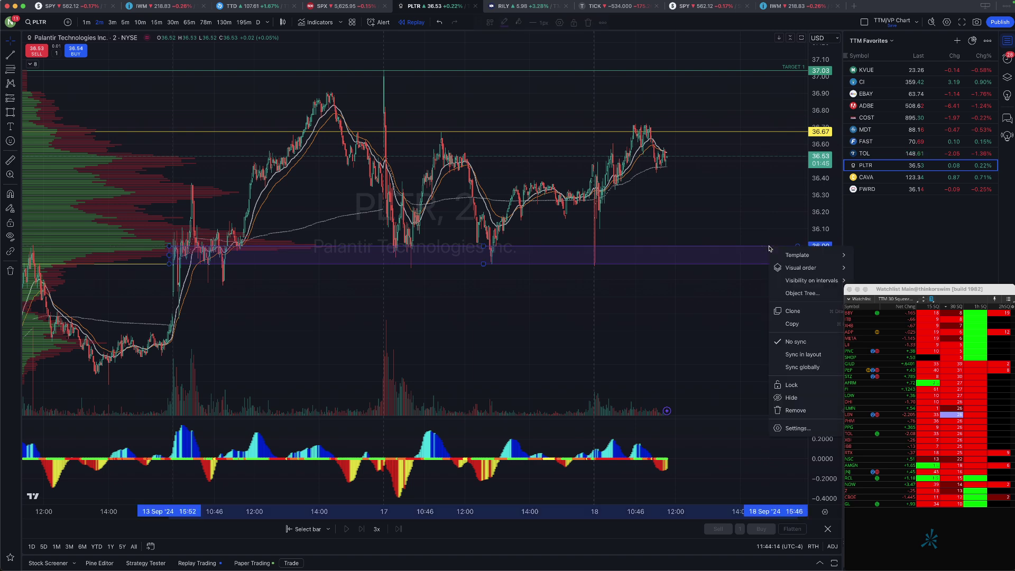
pyautogui.click(801, 411)
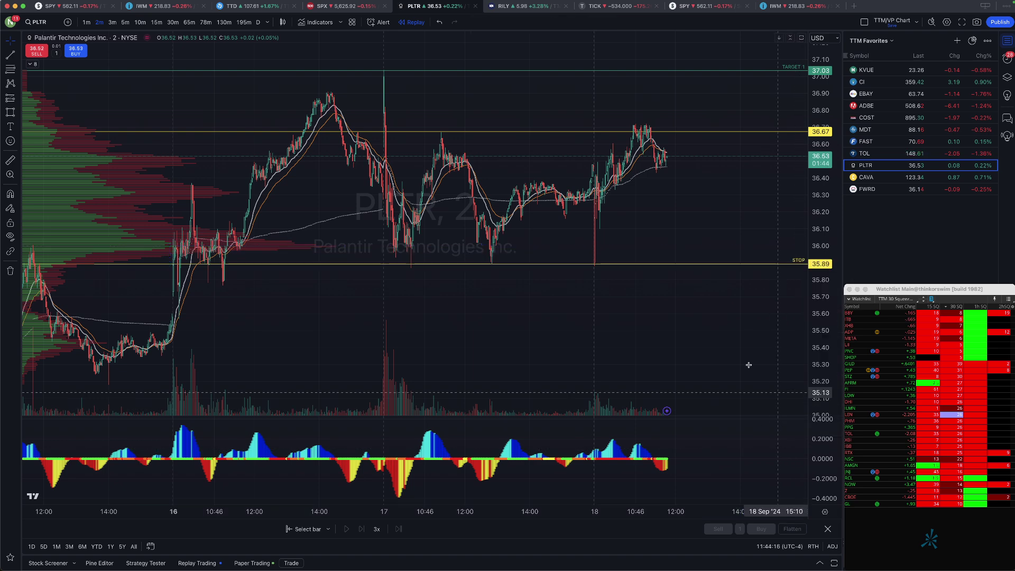
# Step: Create a one-time PLTR alert for the price crossing 35.99
pyautogui.rightClick(655, 247)
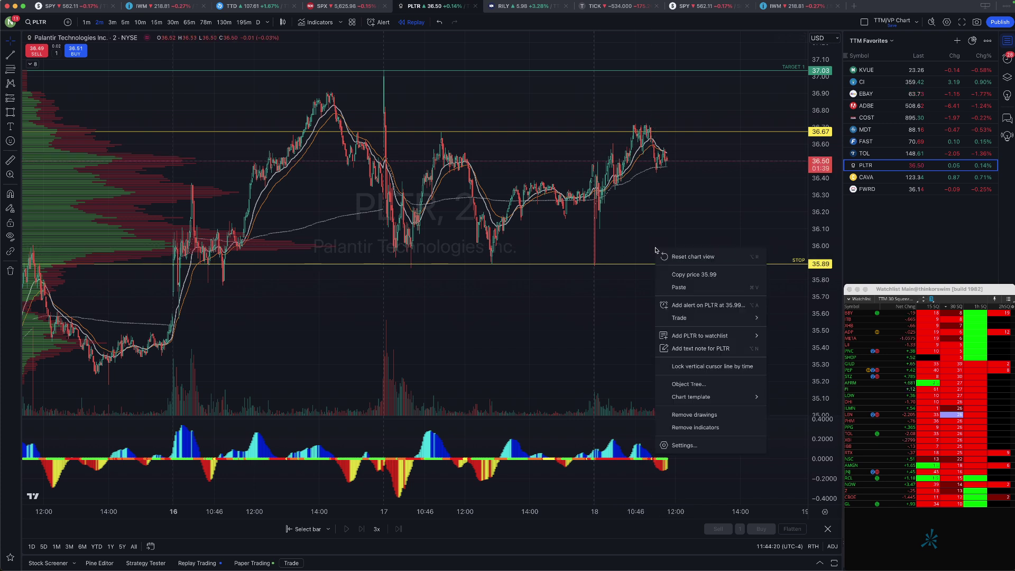
pyautogui.click(683, 306)
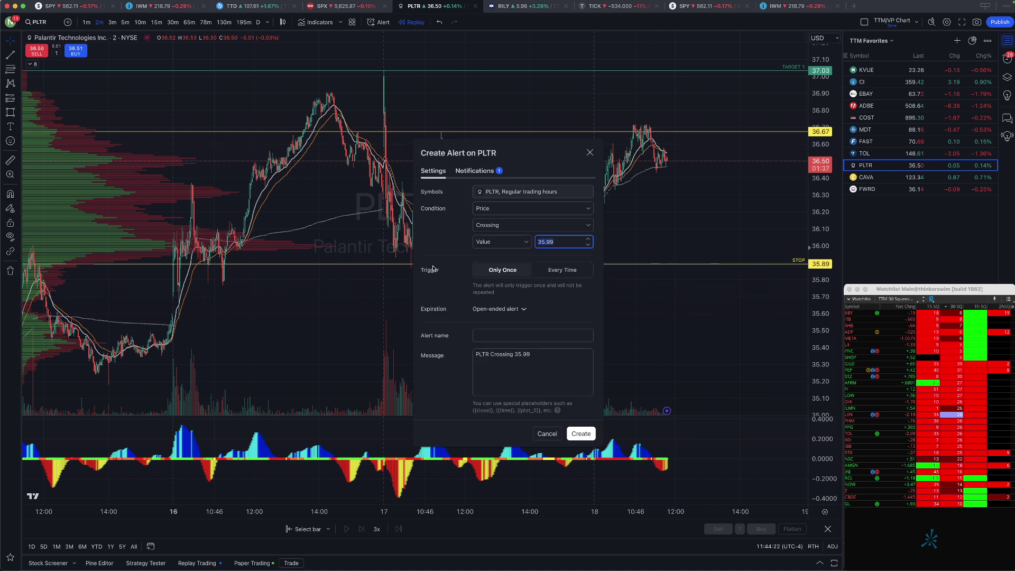
pyautogui.click(579, 434)
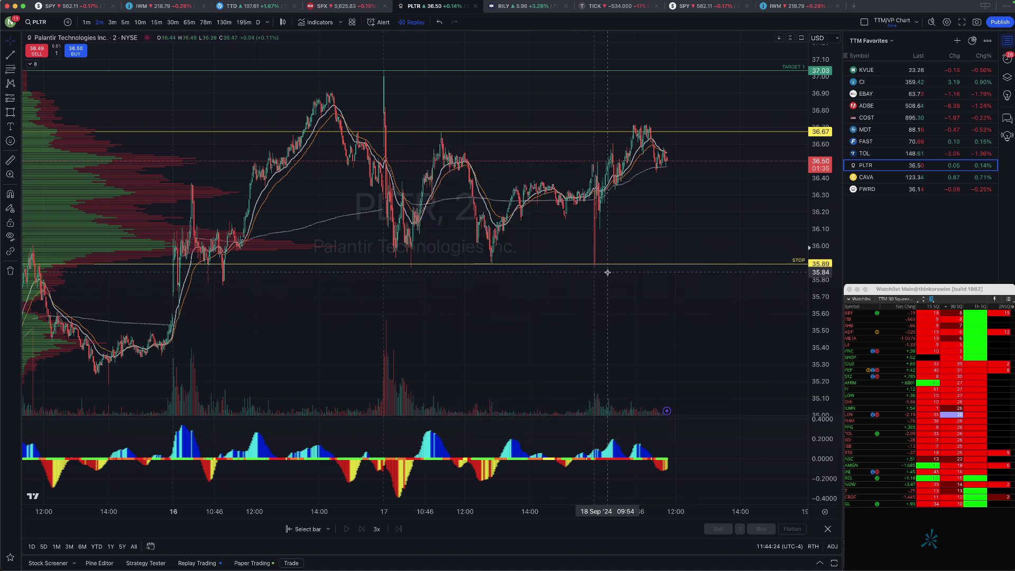
# Step: Create an alert on the red horizontal line at 36.31
pyautogui.scroll(-3, 556, 226)
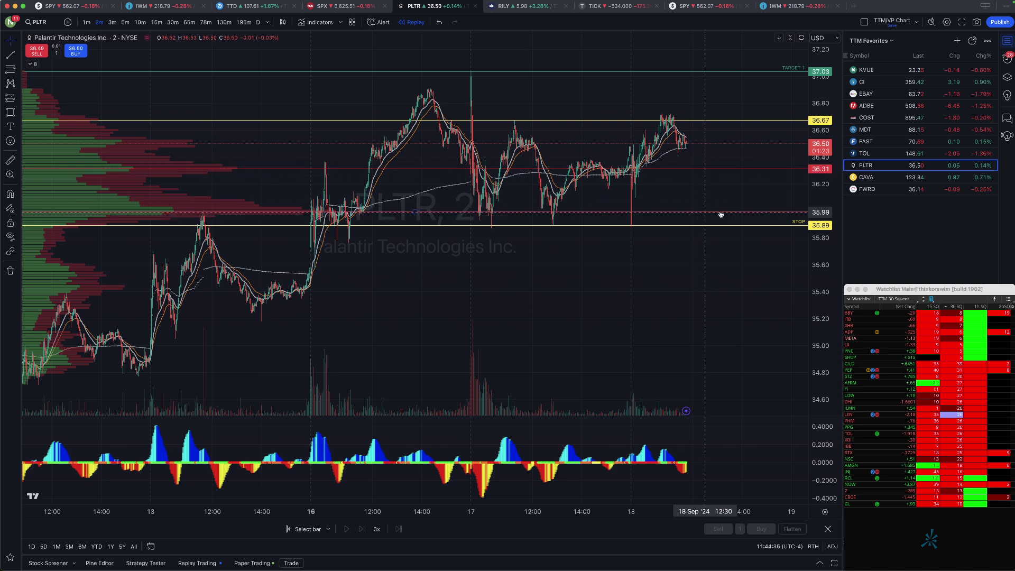
pyautogui.rightClick(744, 170)
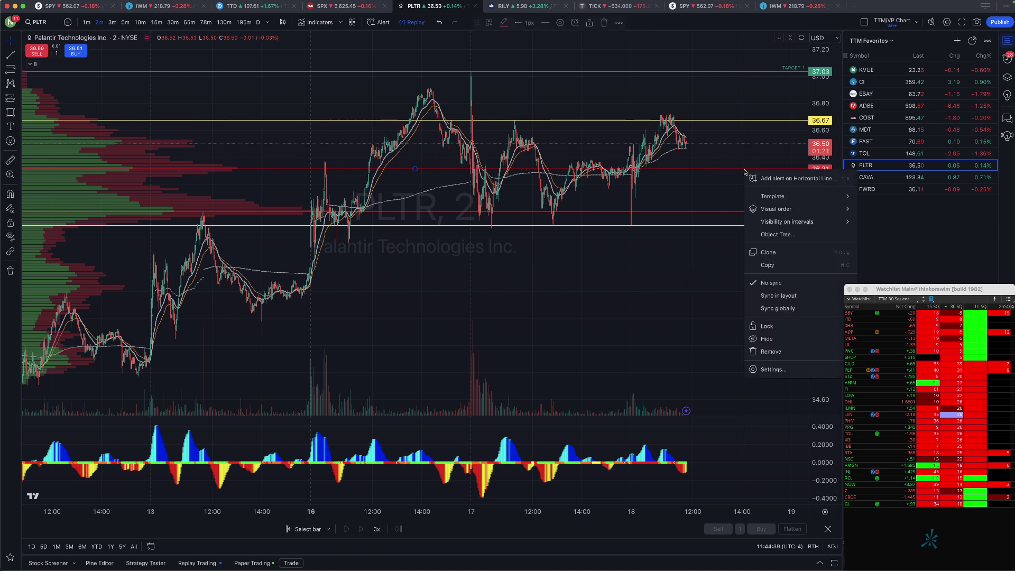
pyautogui.click(806, 180)
pyautogui.click(581, 440)
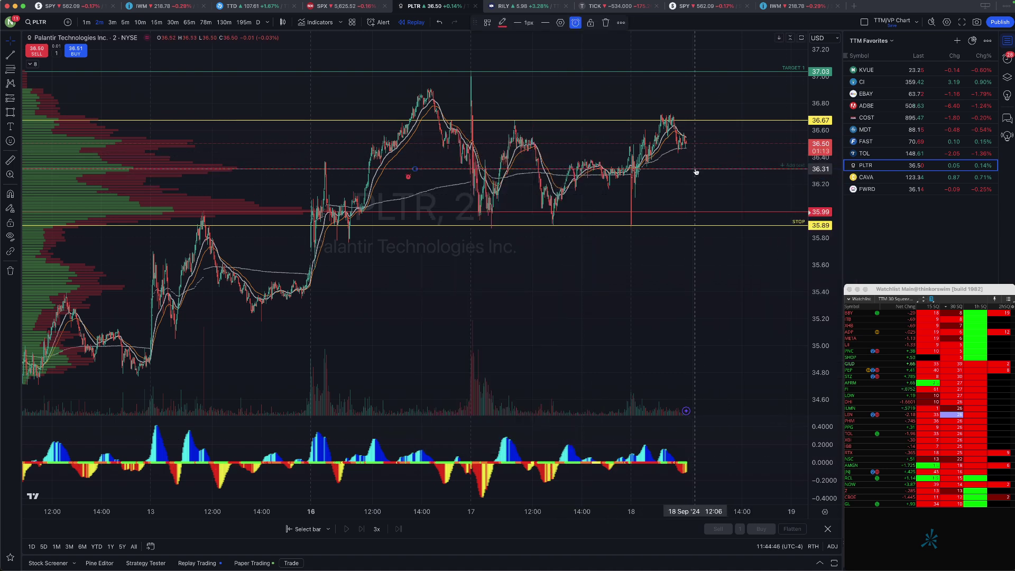
# Step: Return the chart to the 30-minute interval and rescale it to frame the recent candles with the target and stop lines
pyautogui.scroll(3, 687, 164)
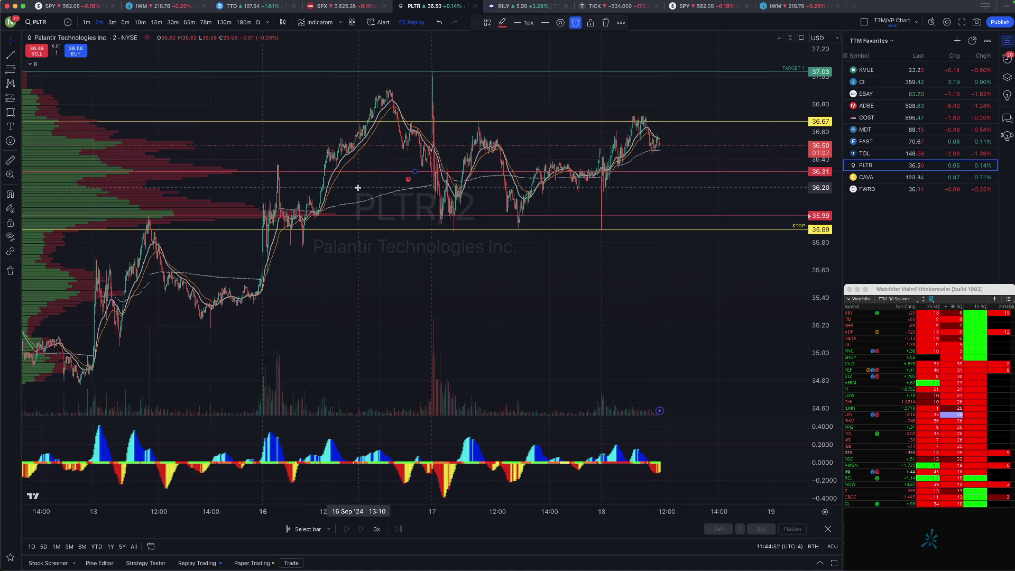
pyautogui.hscroll(3, 354, 188)
pyautogui.scroll(2, 357, 188)
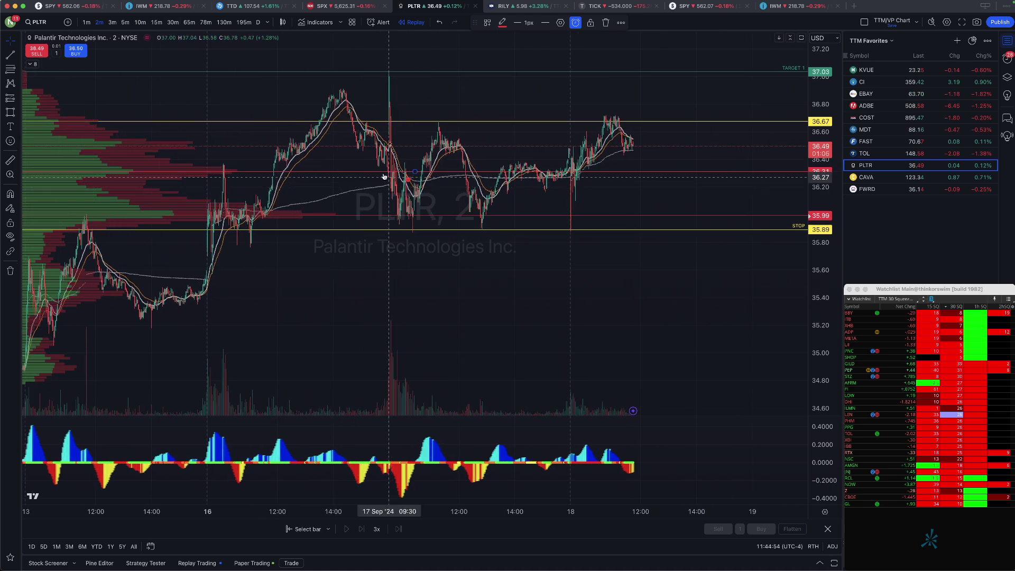
pyautogui.click(172, 22)
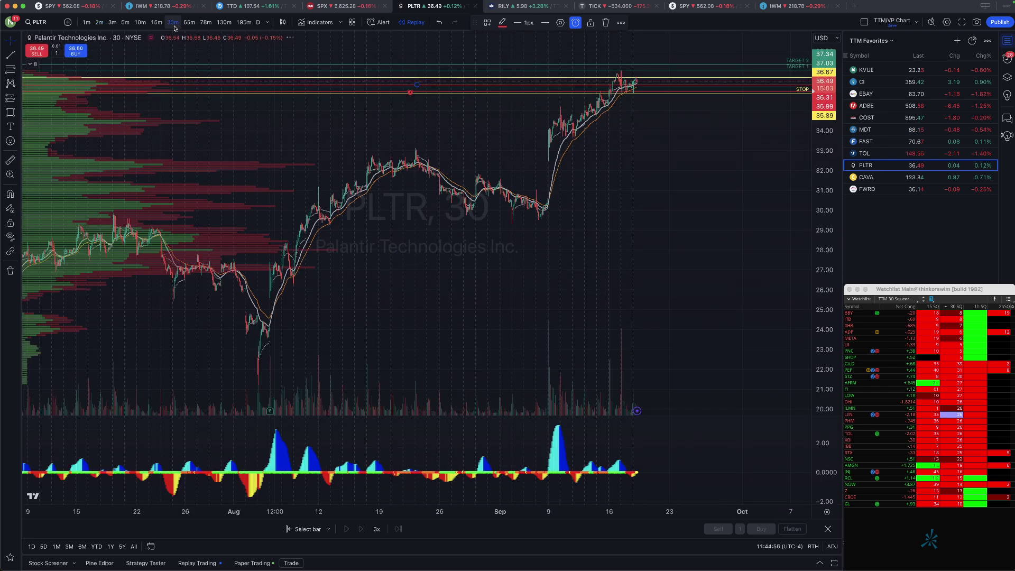
pyautogui.scroll(5, 372, 133)
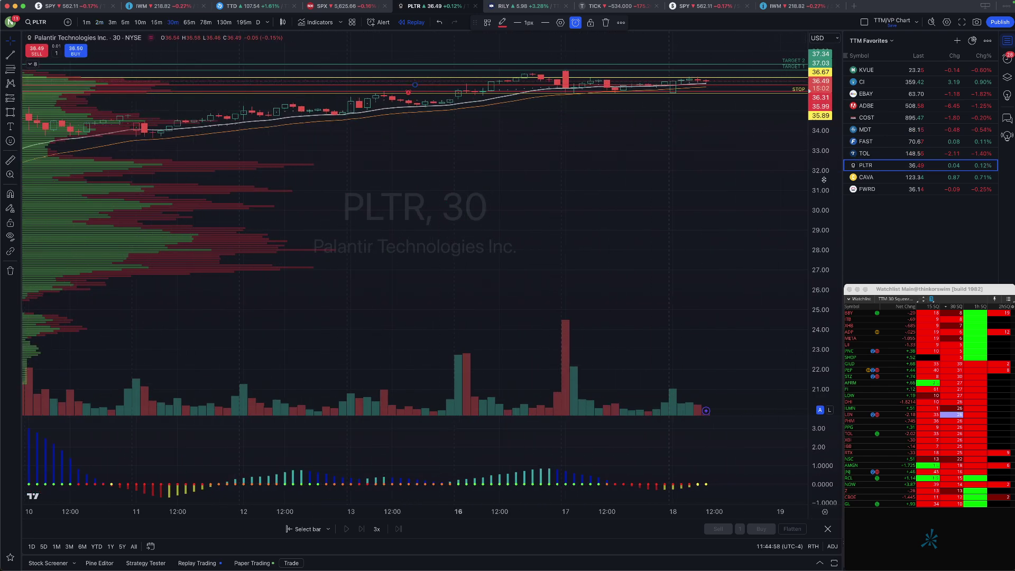
pyautogui.moveTo(719, 315); pyautogui.dragTo(721, 332)
pyautogui.scroll(5, 809, 332)
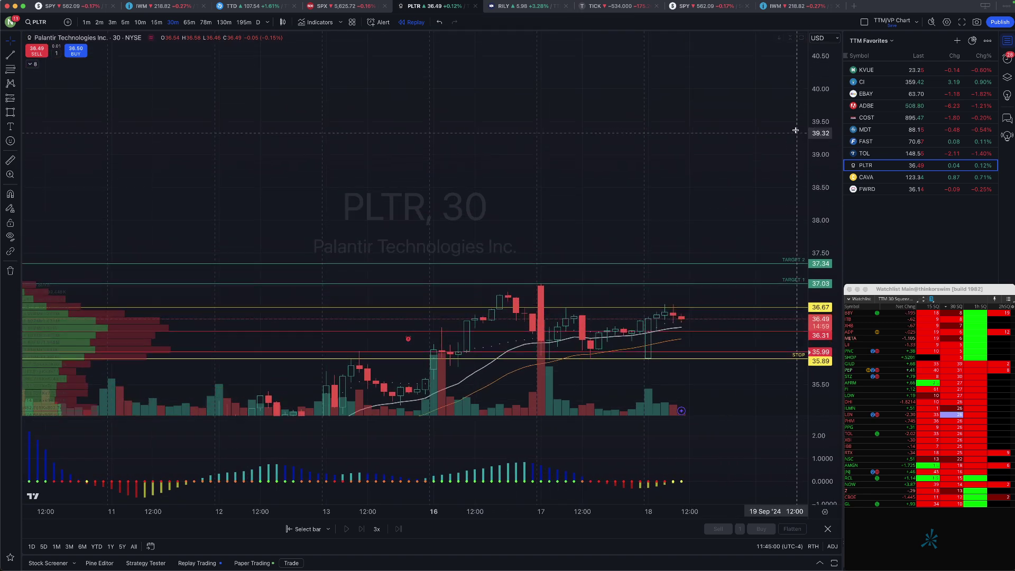
pyautogui.scroll(-2, 809, 332)
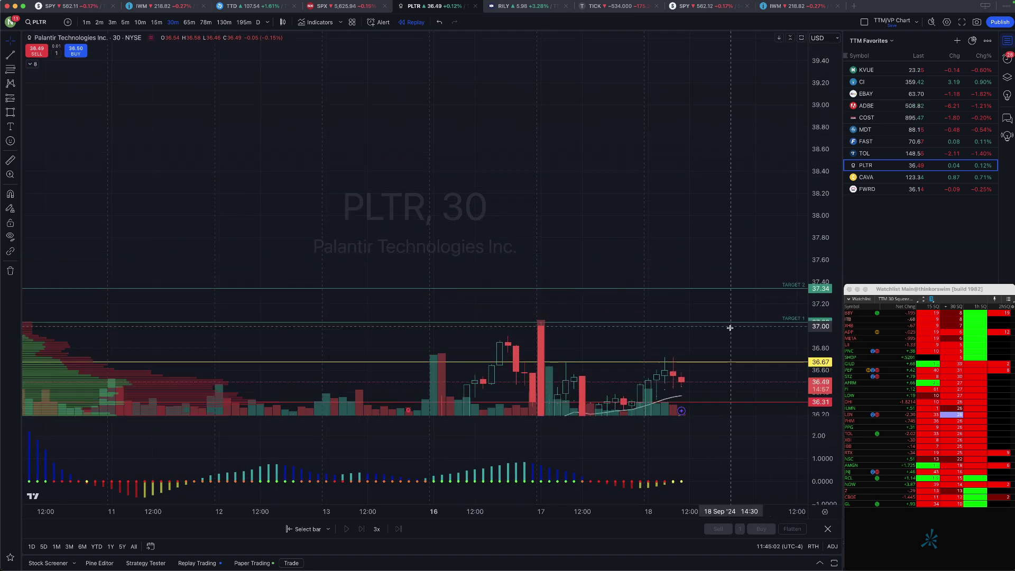
pyautogui.scroll(5, 730, 330)
pyautogui.scroll(2, 629, 227)
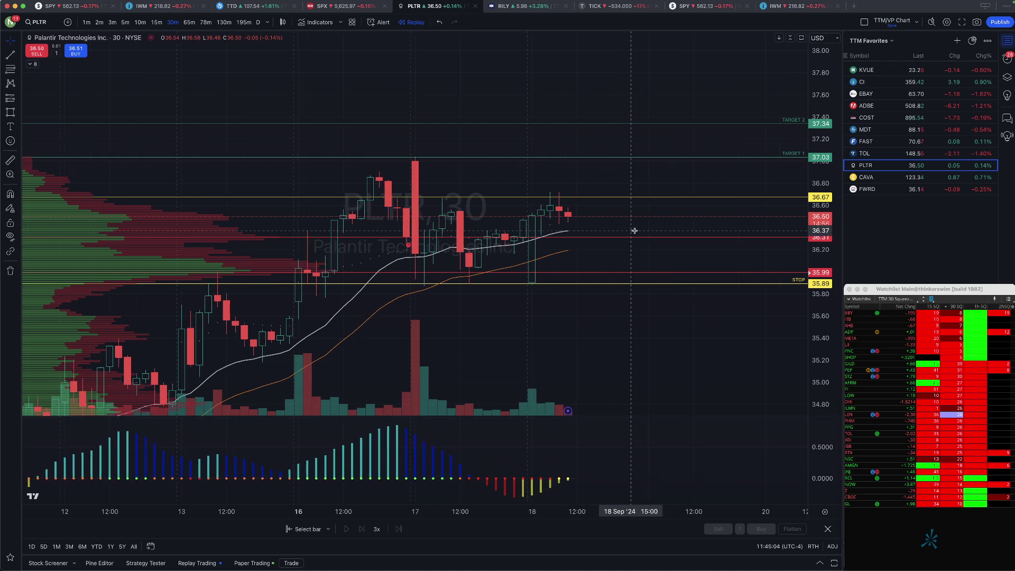
# Step: Draw a long position with entry 35.99, stop 35.89 and target 37.03, extending to 20 Sep 10:00
pyautogui.click(10, 98)
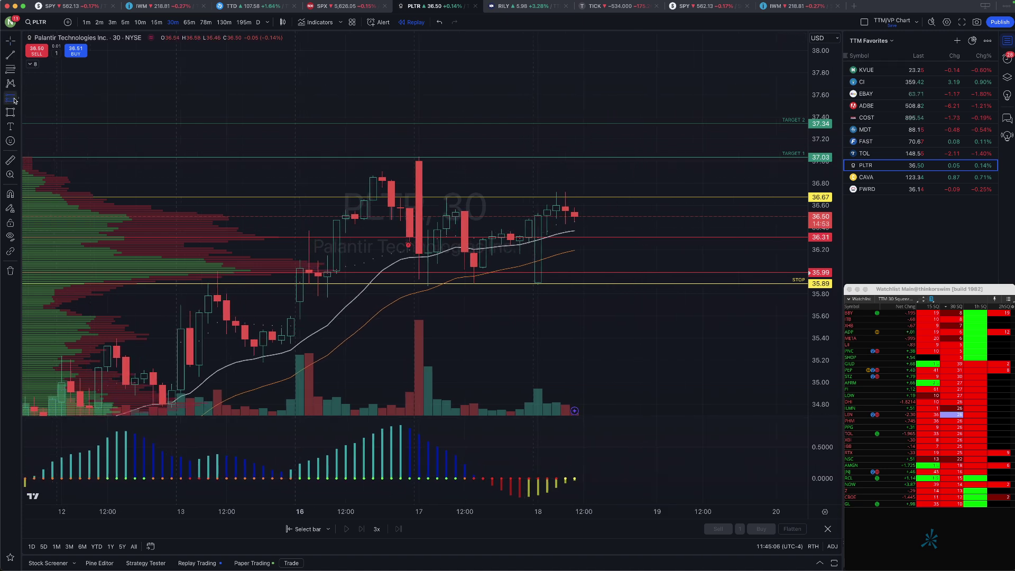
pyautogui.click(577, 272)
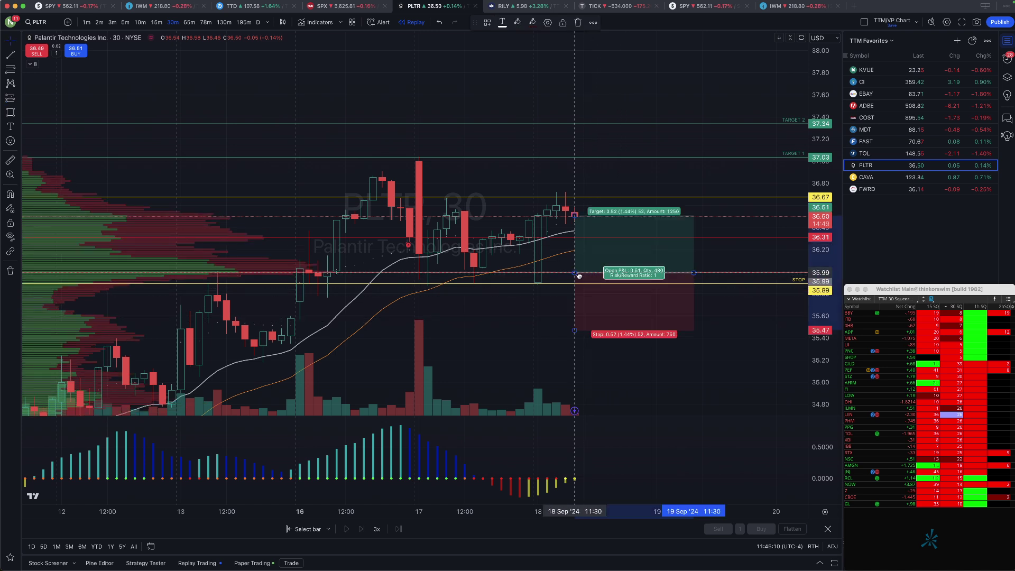
pyautogui.moveTo(579, 338); pyautogui.dragTo(578, 284)
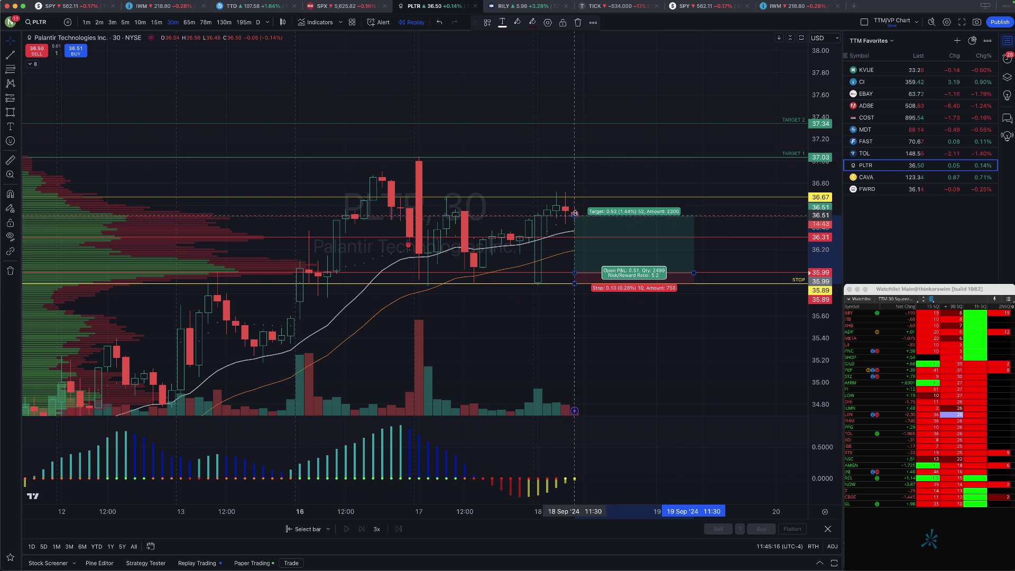
pyautogui.moveTo(576, 217); pyautogui.dragTo(579, 159)
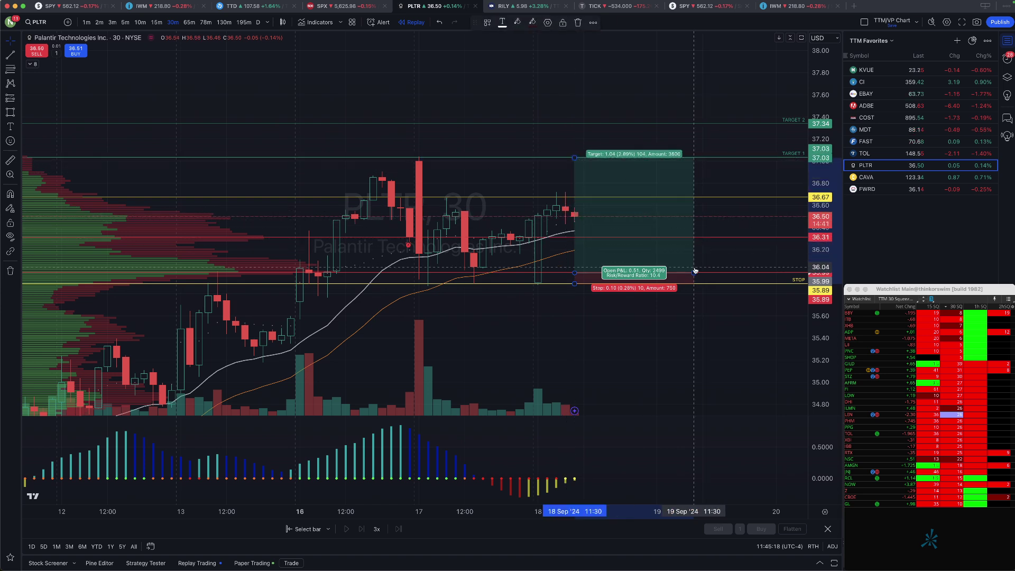
pyautogui.moveTo(693, 273); pyautogui.dragTo(788, 270)
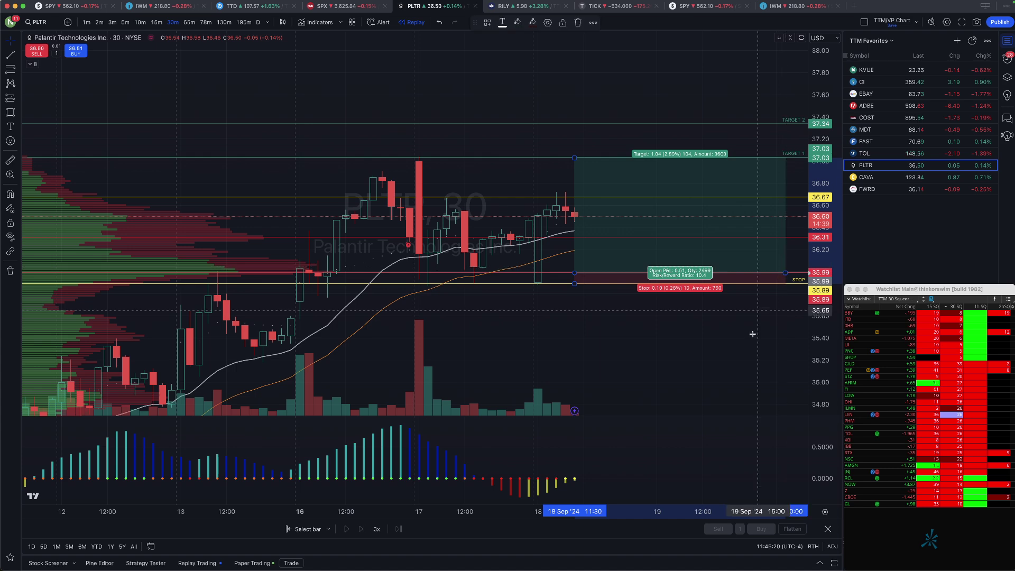
# Step: Raise the long position's entry to the red 36.31 line
pyautogui.scroll(1, 724, 321)
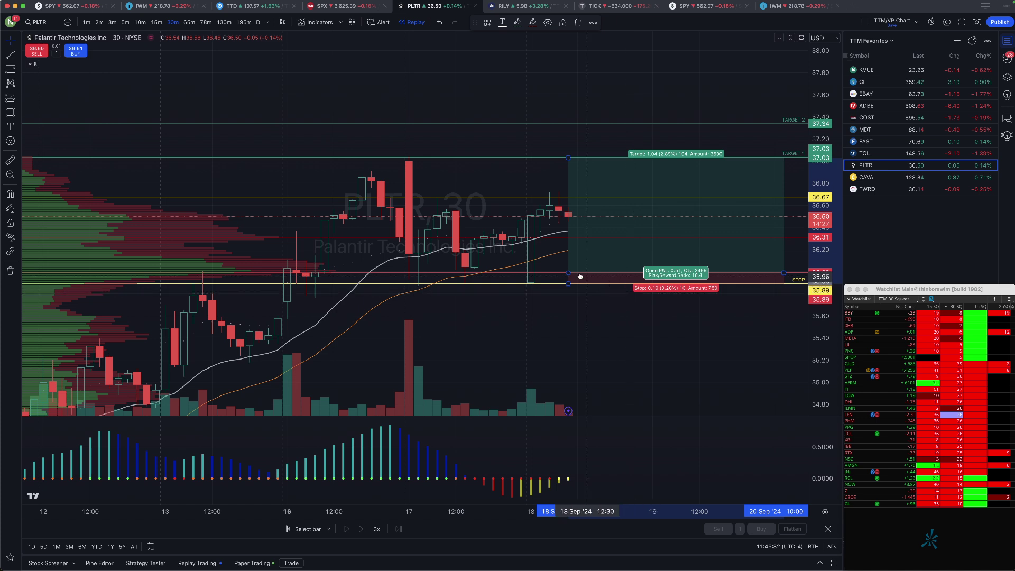
pyautogui.moveTo(568, 273); pyautogui.dragTo(570, 239)
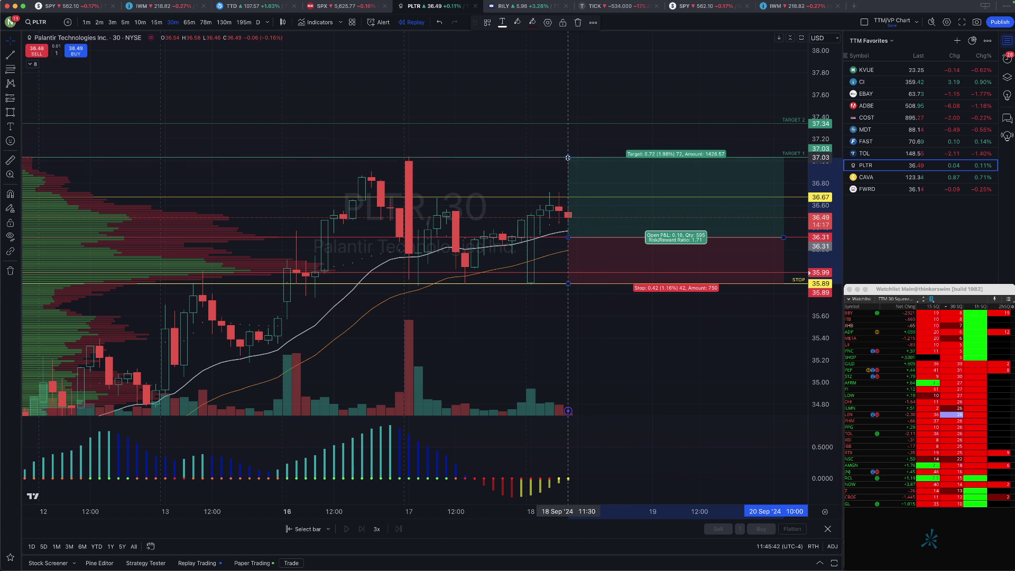
# Step: Raise the long position's target to the TARGET 2 line, at about 37.35
pyautogui.moveTo(568, 158); pyautogui.dragTo(571, 122)
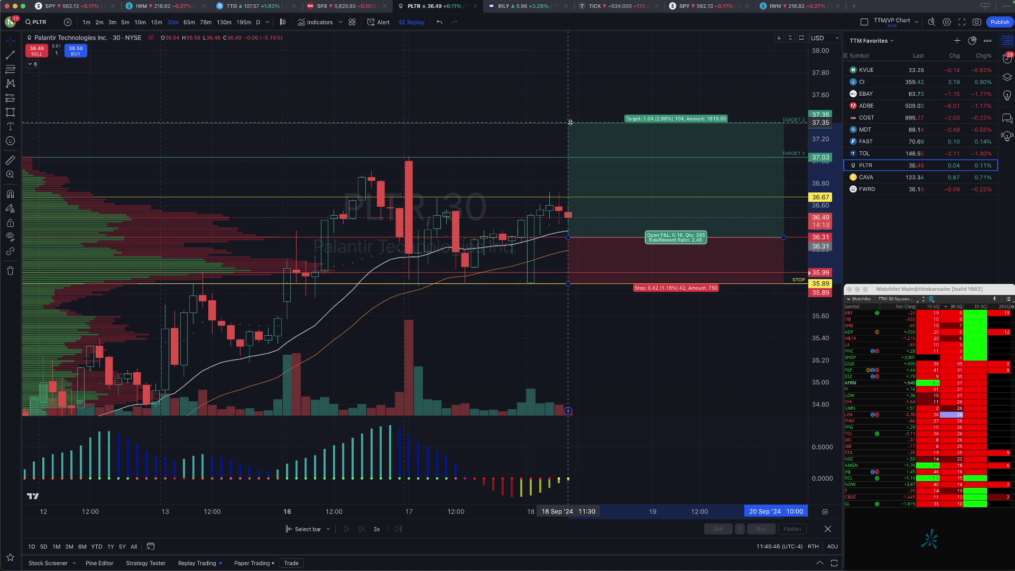
pyautogui.moveTo(570, 122); pyautogui.dragTo(570, 122)
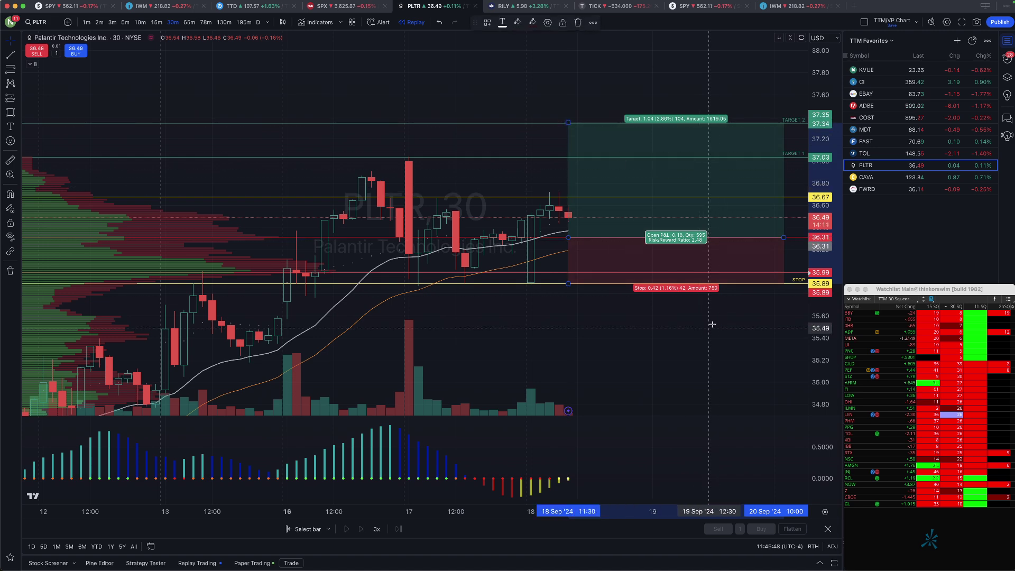
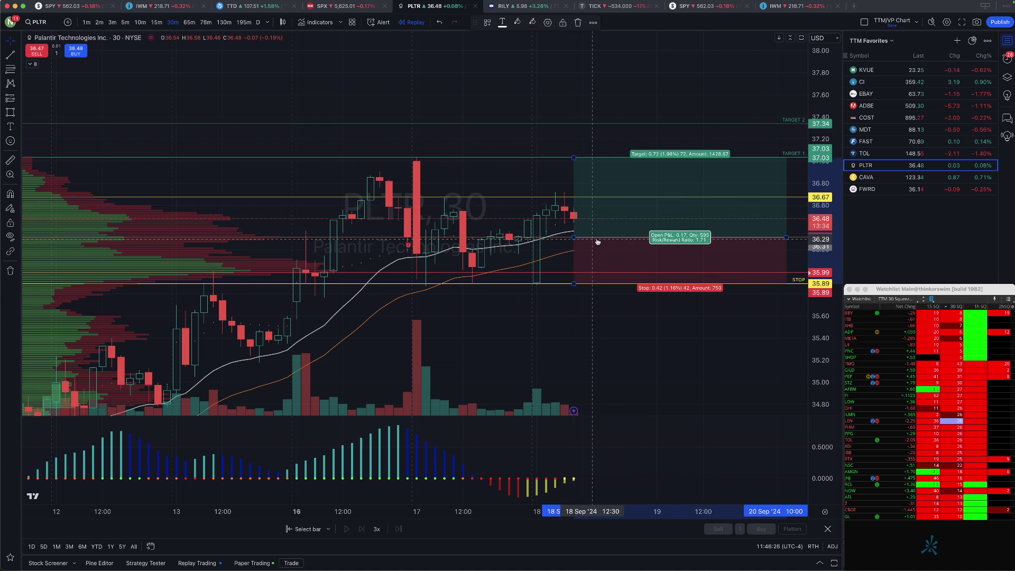
# Step: Nudge the long position's entry up to 36.32, keeping the target at 37.03 and the stop at 35.89
pyautogui.moveTo(575, 239); pyautogui.dragTo(576, 239)
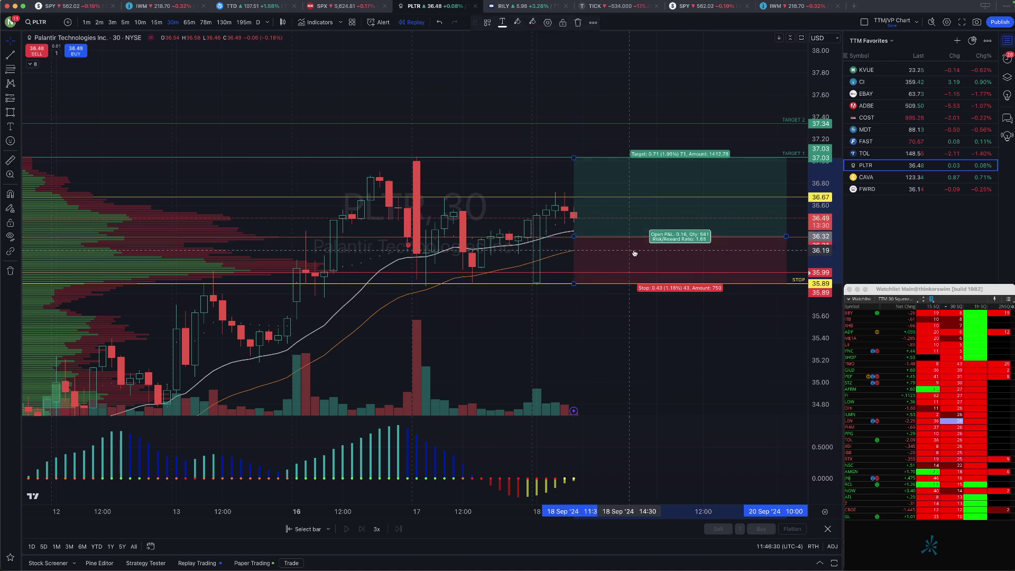
pyautogui.scroll(1, 622, 255)
pyautogui.scroll(1, 623, 255)
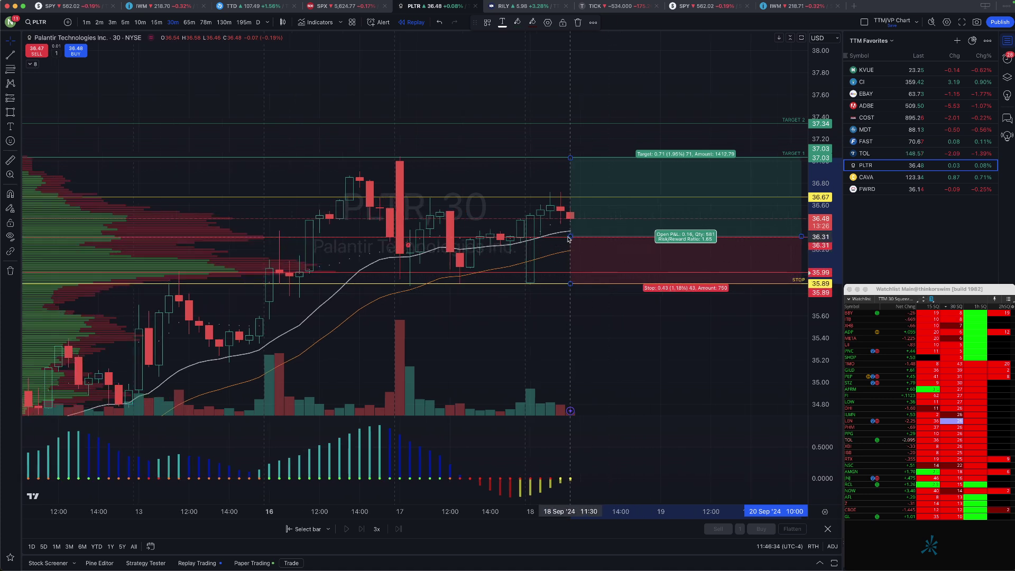
pyautogui.hscroll(3, 666, 354)
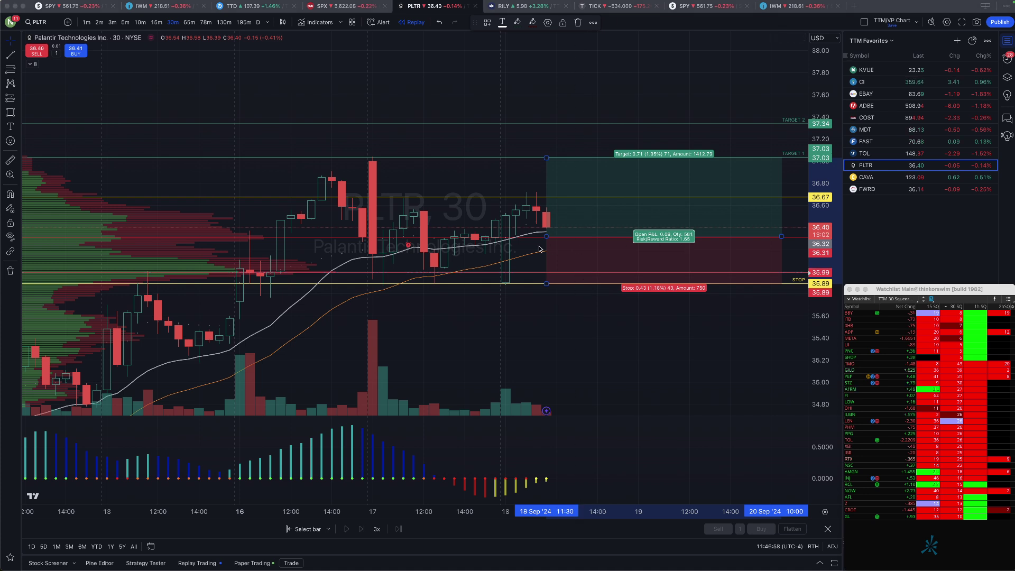
# Step: Add a text note below the candles at about 35.29 on 17 Sep 12:30, reading "9/27 36C @ 1.38"
pyautogui.moveTo(770, 339); pyautogui.dragTo(743, 285)
pyautogui.moveTo(816, 269); pyautogui.dragTo(815, 275)
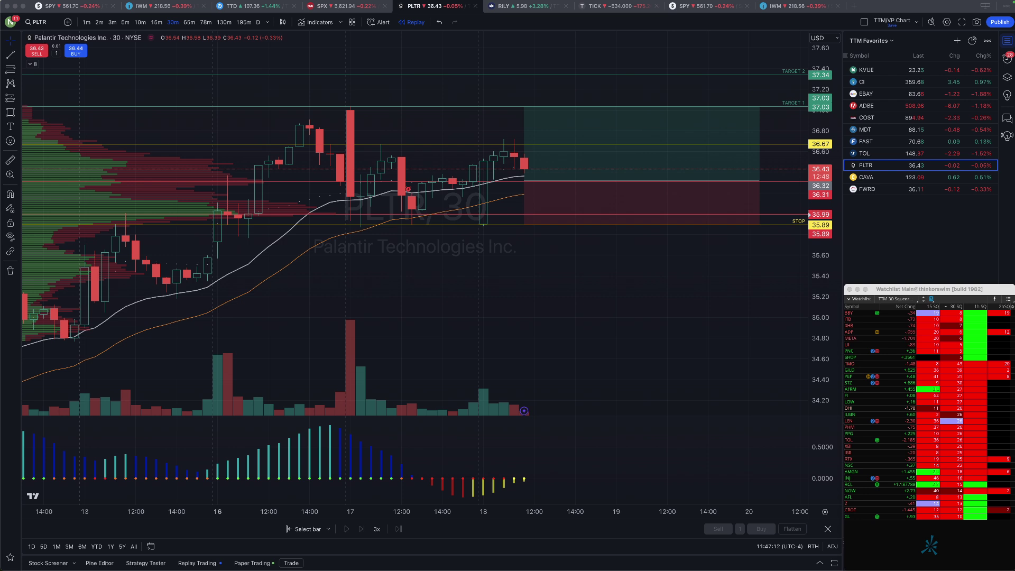
pyautogui.hscroll(-3, 463, 257)
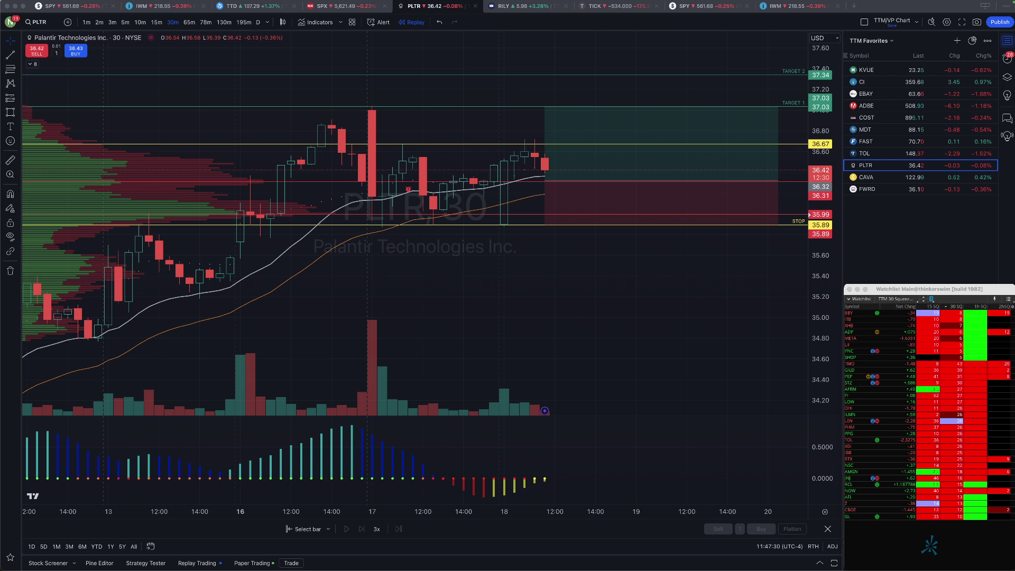
pyautogui.click(10, 127)
pyautogui.click(431, 288)
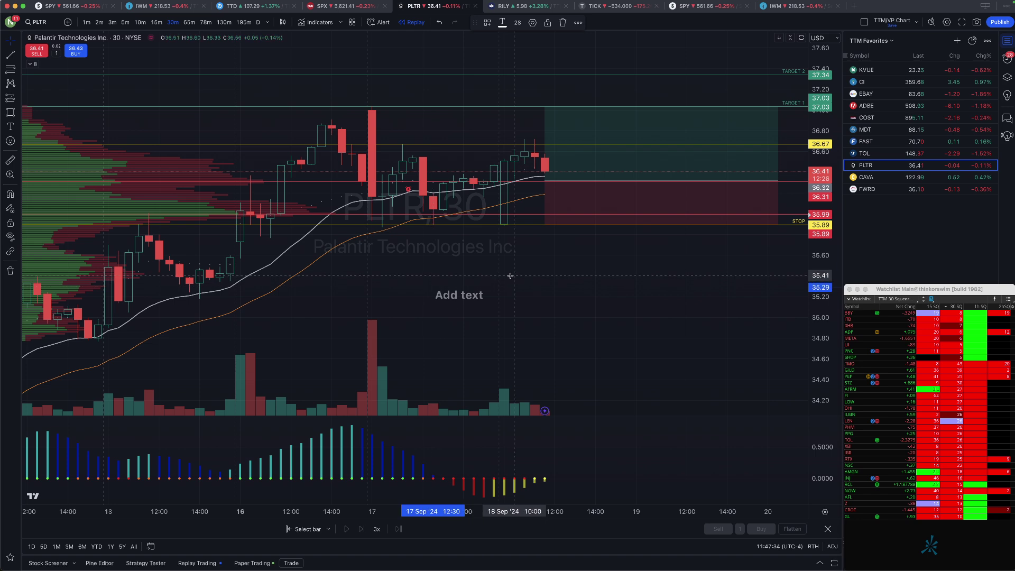
pyautogui.write('9/27')
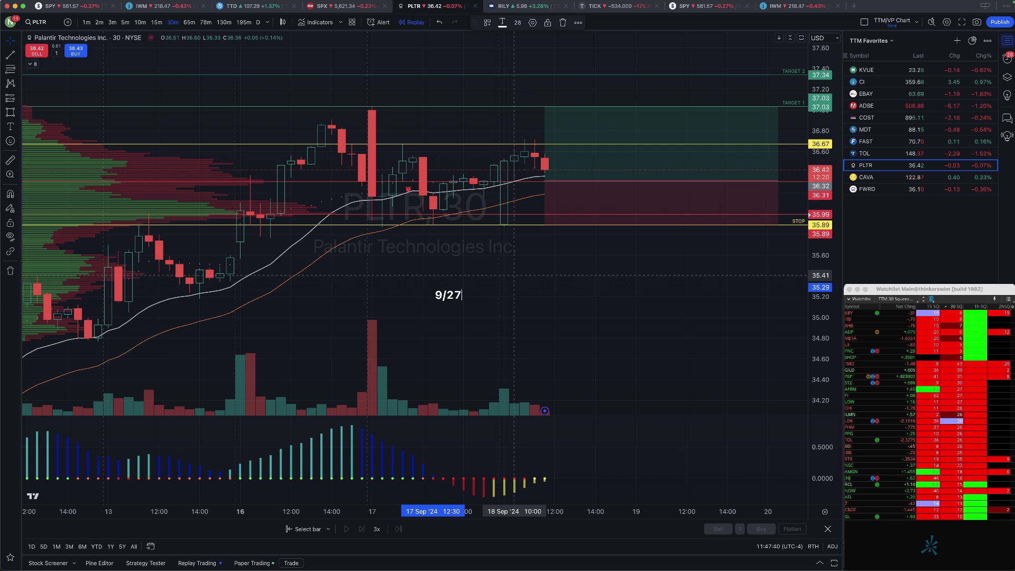
pyautogui.write(' 36')
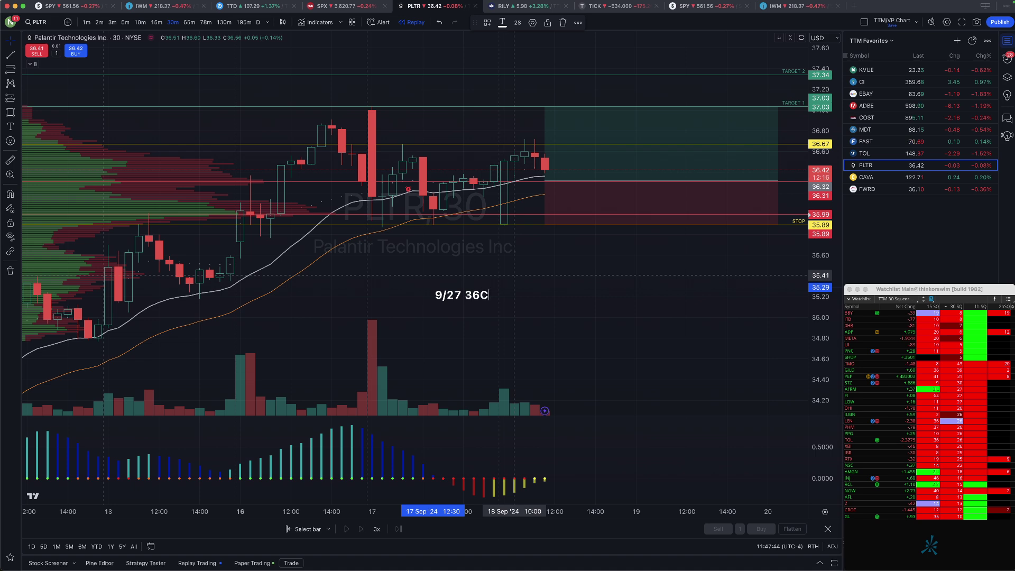
pyautogui.write('C @ ')
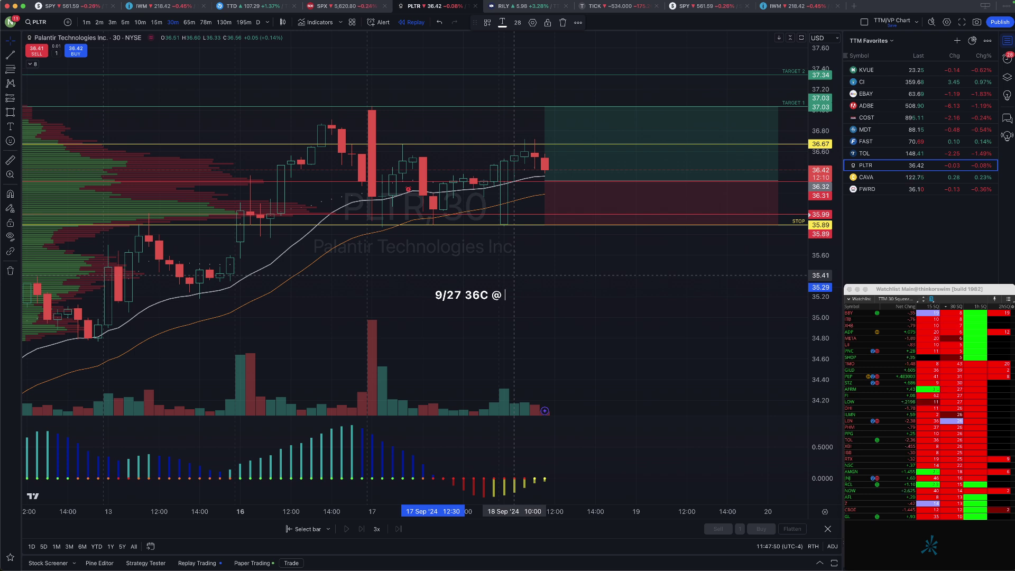
pyautogui.write('1.38')
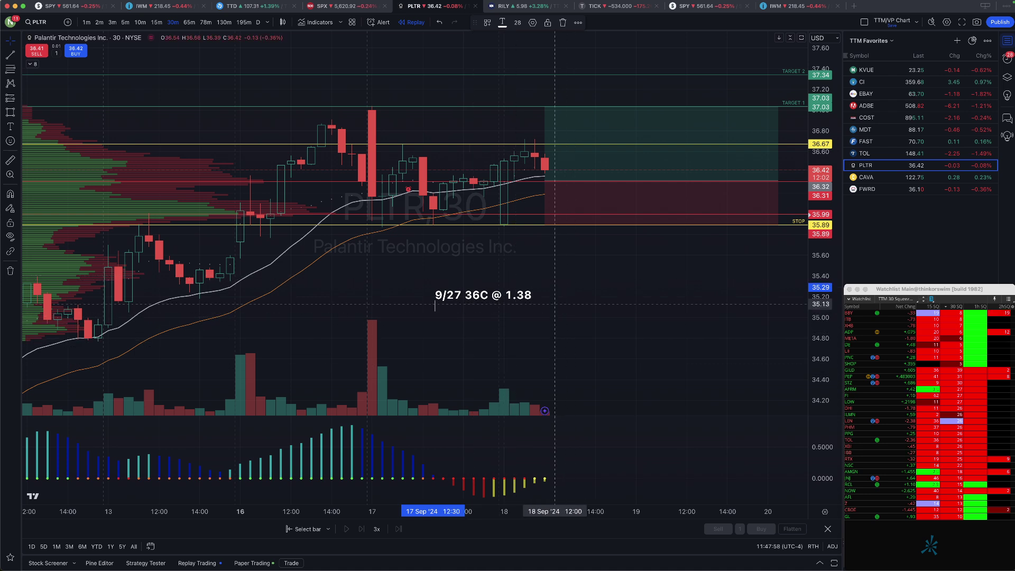
# Step: Extend the text note with the lines "-or-" and "10/4 36.50 @ 1.43"
pyautogui.write('or-')
pyautogui.press('Return')
pyautogui.write('9')
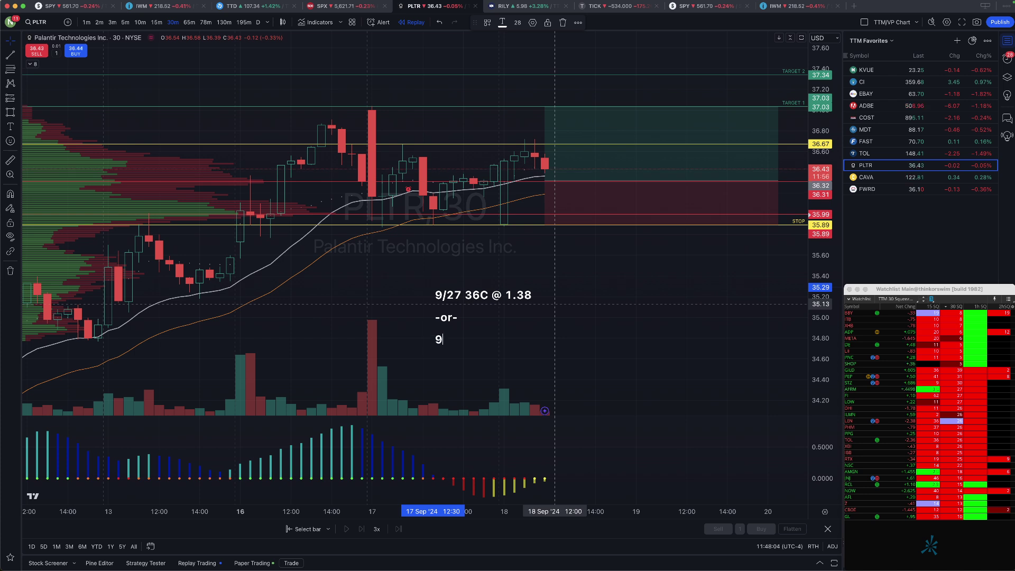
pyautogui.press('BackSpace')
pyautogui.write('10/4')
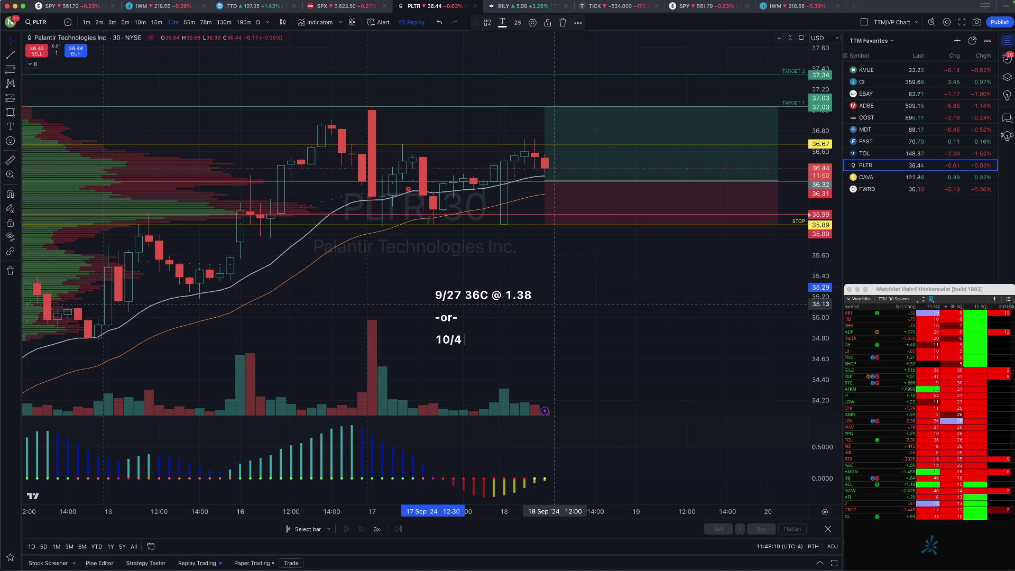
pyautogui.write('36.50')
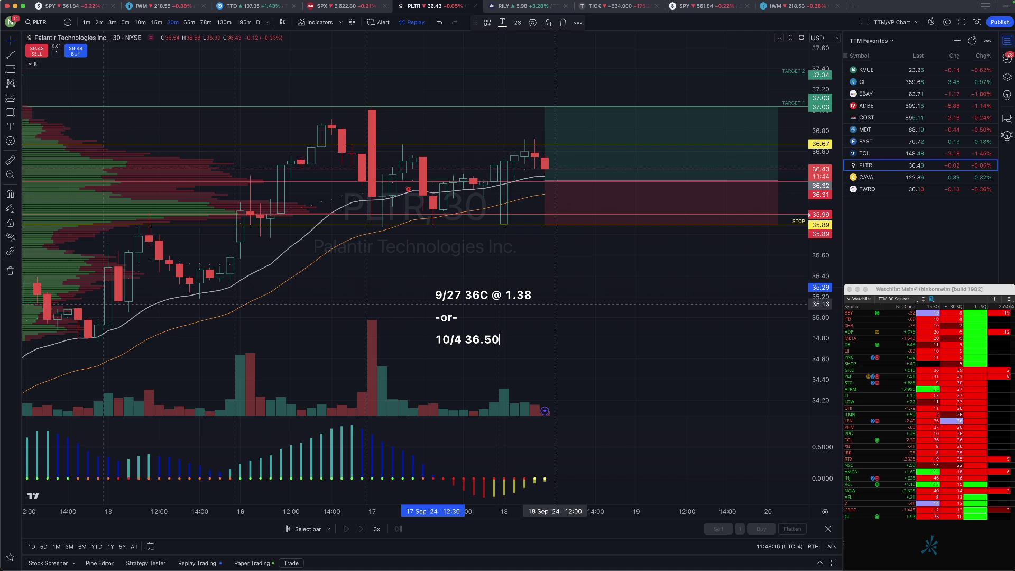
pyautogui.write(' @ 1/')
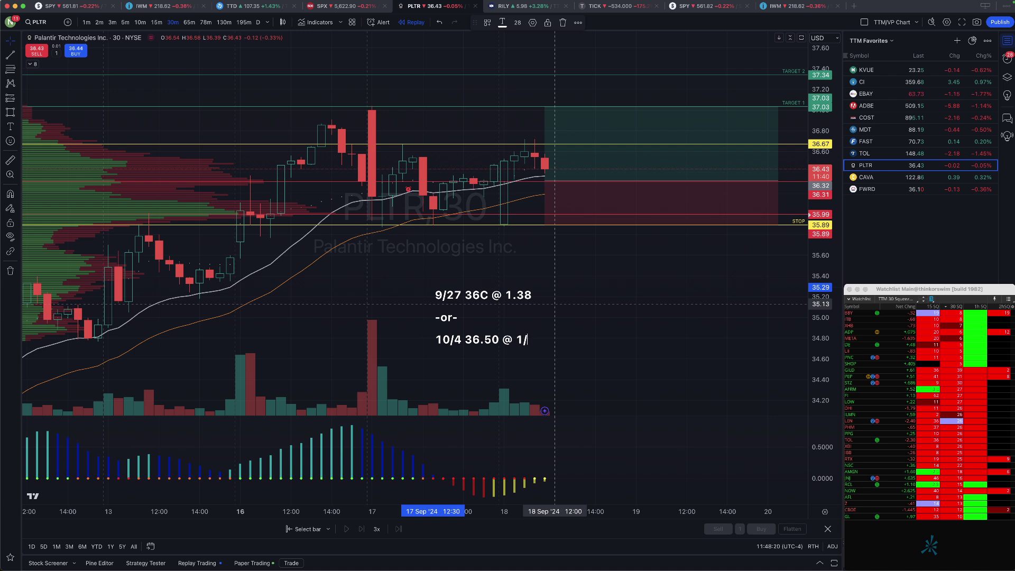
pyautogui.write('43')
pyautogui.press('BackSpace')
pyautogui.press('BackSpace')
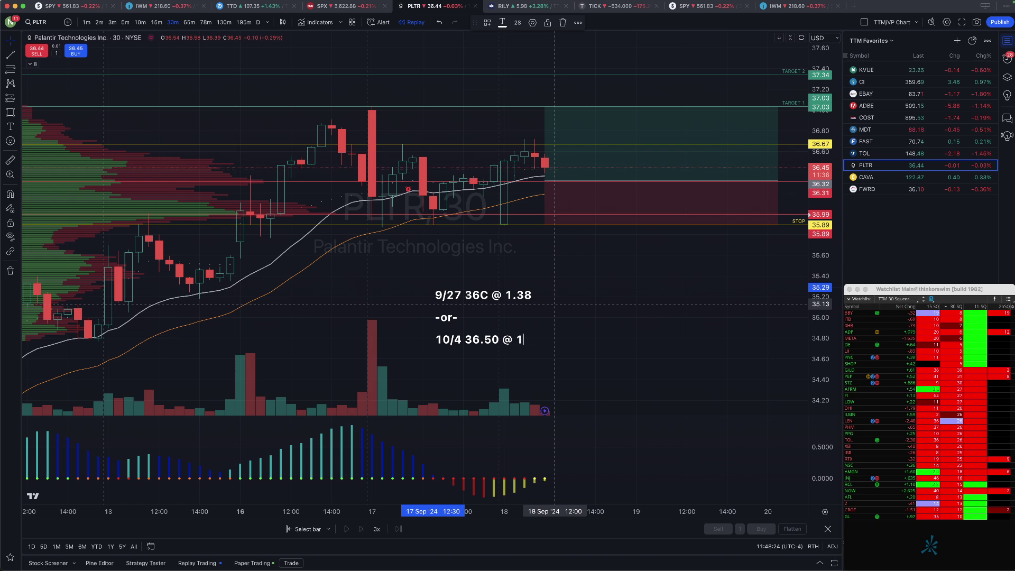
pyautogui.write('.43')
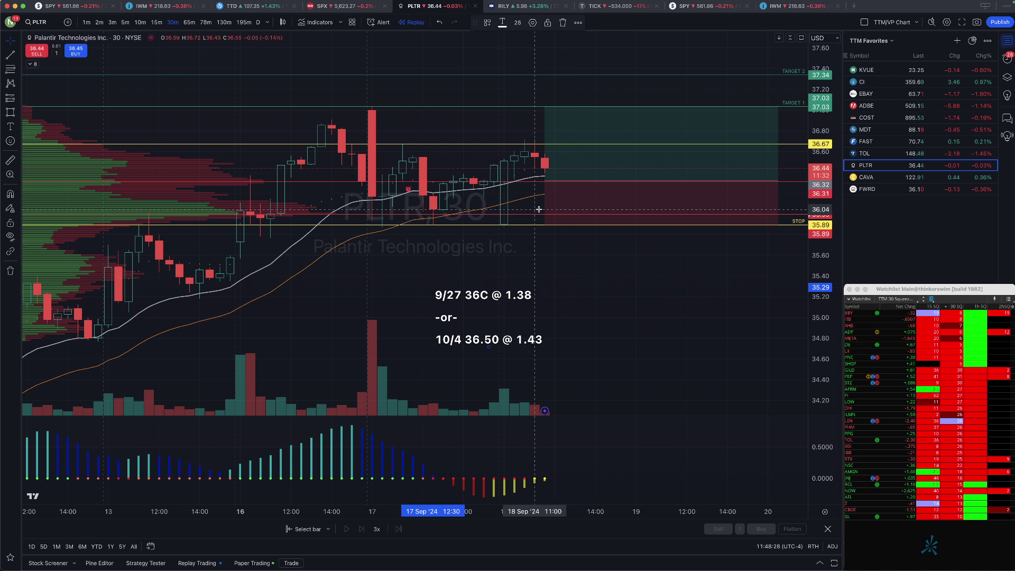
pyautogui.click(566, 184)
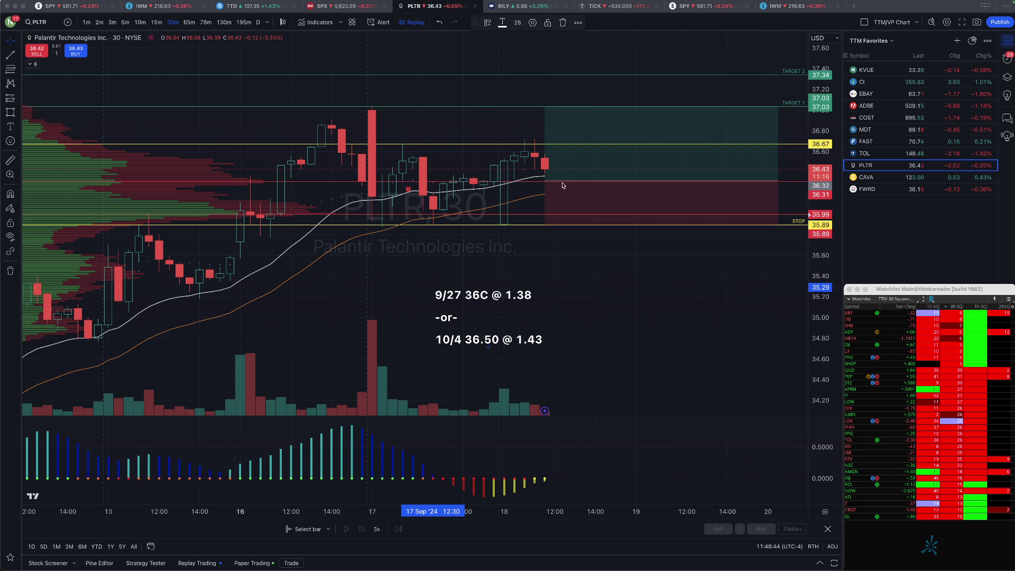
# Step: Draw a rectangle zone between about 36.13 and 35.98, from 13 Sep 14:30 to 20 Sep 11:00
pyautogui.click(558, 185)
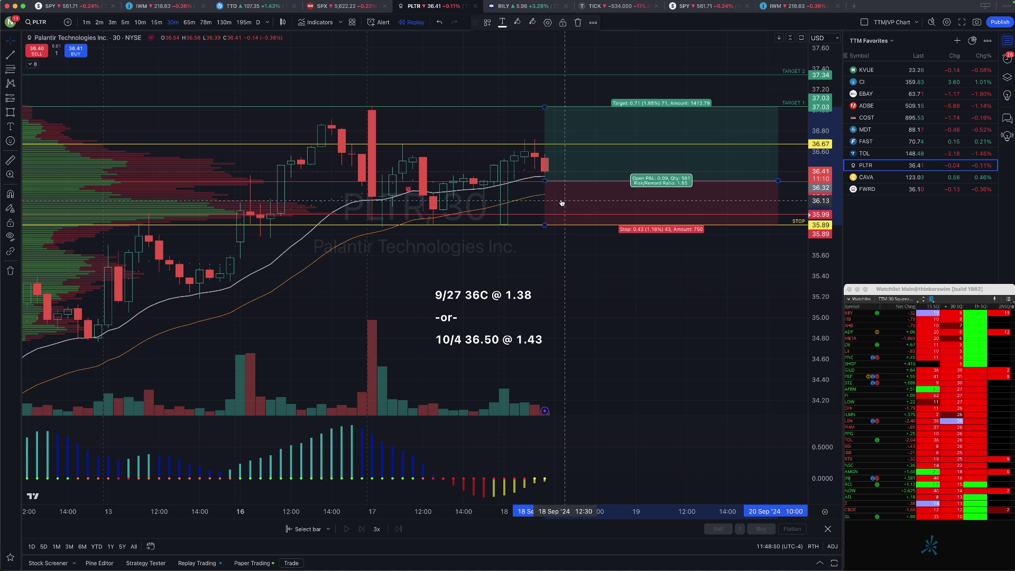
pyautogui.click(10, 112)
pyautogui.click(210, 201)
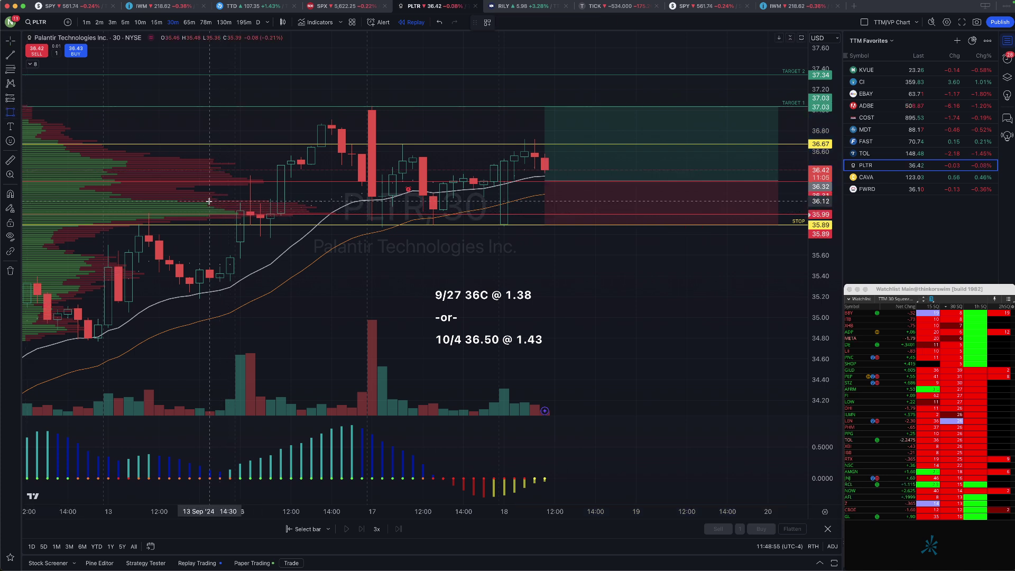
pyautogui.click(334, 215)
pyautogui.moveTo(332, 201); pyautogui.dragTo(799, 201)
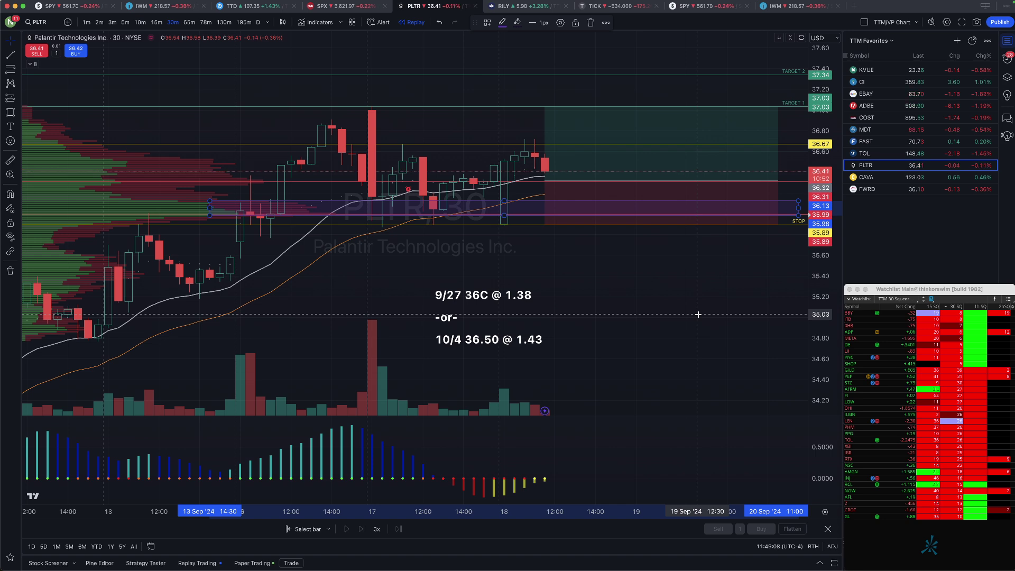
pyautogui.click(699, 269)
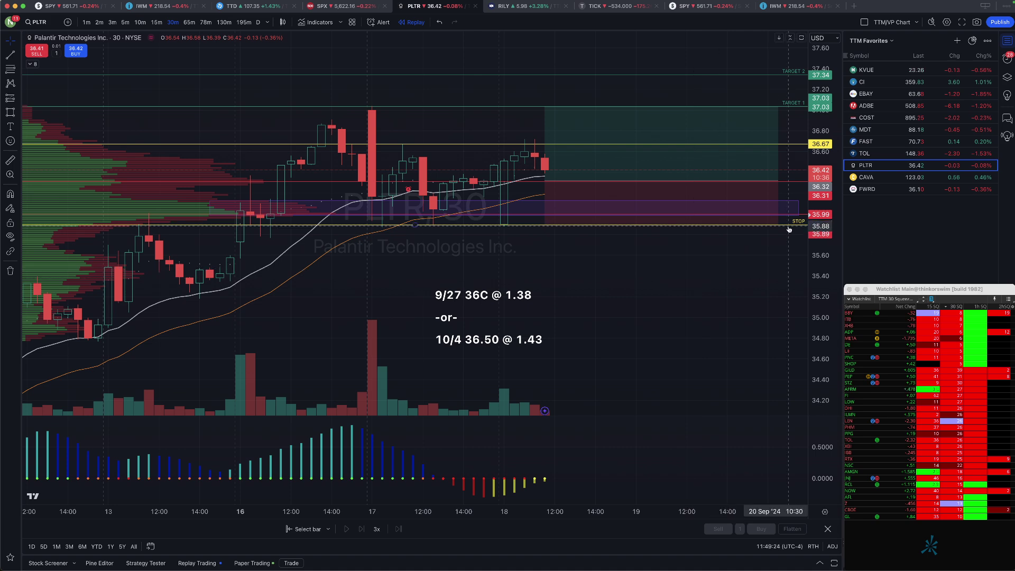
# Step: Hide and restore all chart drawings twice to examine the bare price action
pyautogui.moveTo(818, 247); pyautogui.dragTo(823, 223)
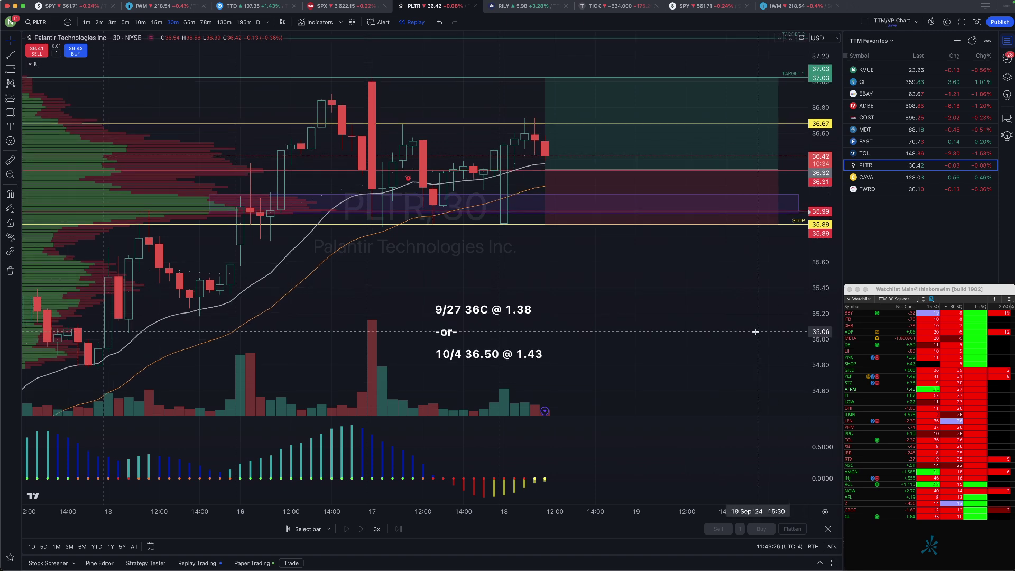
pyautogui.moveTo(758, 297); pyautogui.dragTo(778, 307)
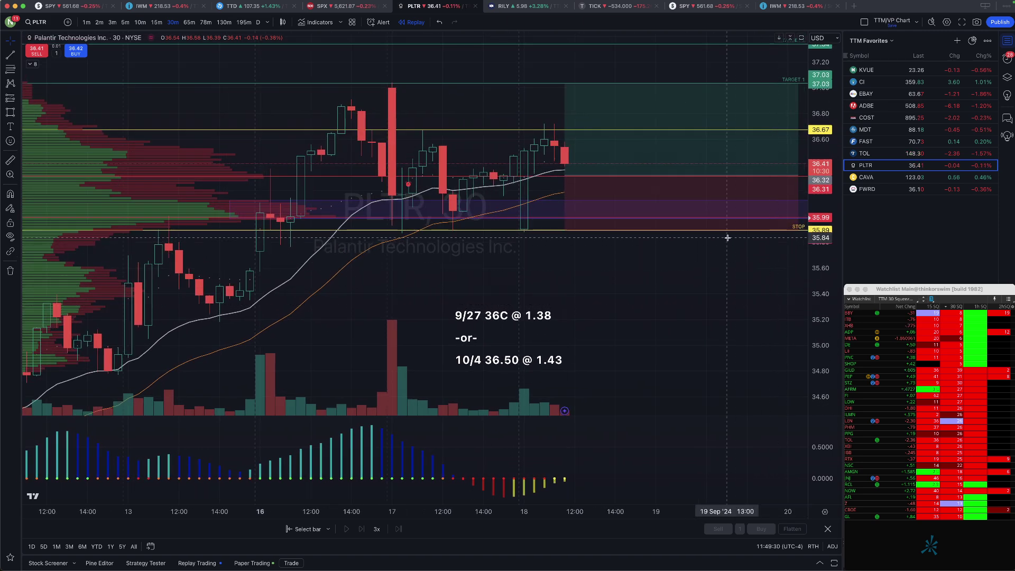
pyautogui.moveTo(725, 234)
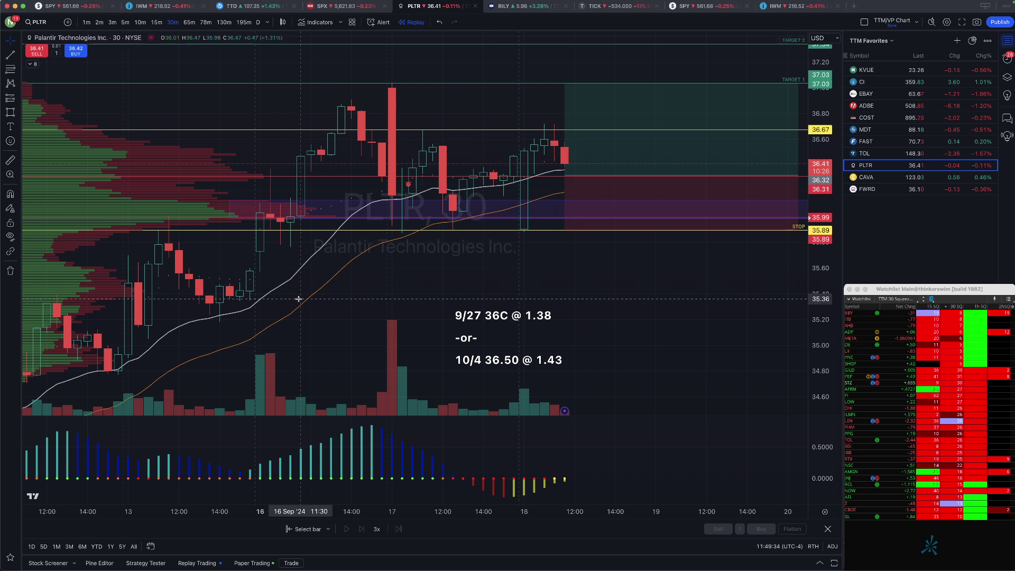
pyautogui.click(10, 236)
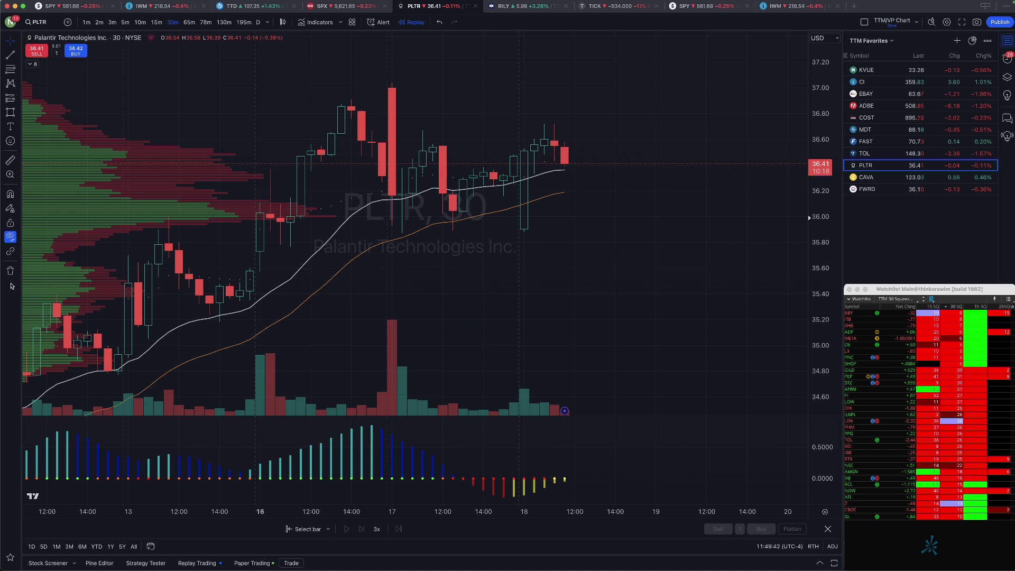
pyautogui.click(10, 238)
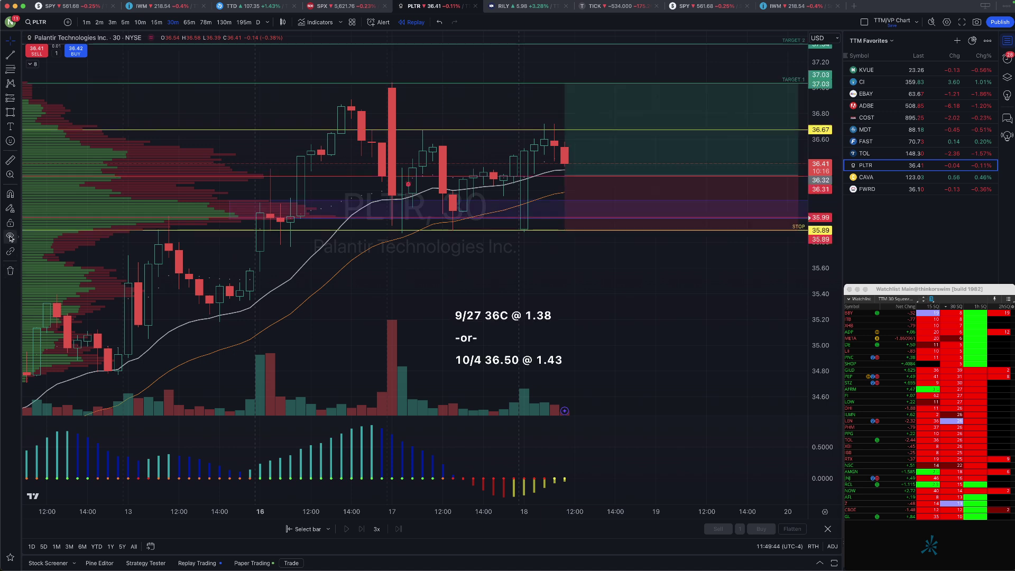
pyautogui.click(10, 237)
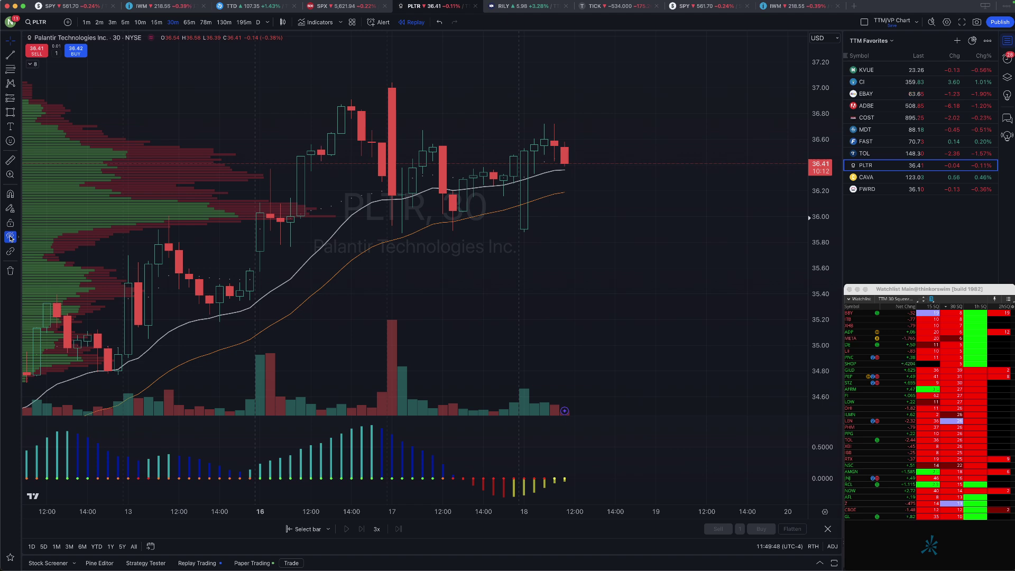
pyautogui.click(10, 238)
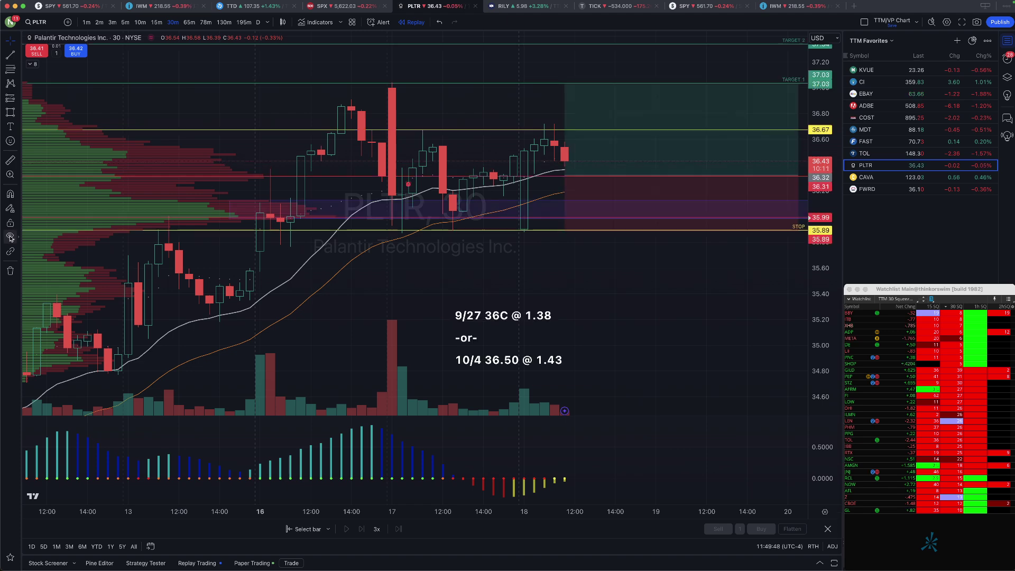
# Step: Move the options text note slightly up and left, to about 35.45 at 17 Sep 12:00
pyautogui.click(644, 231)
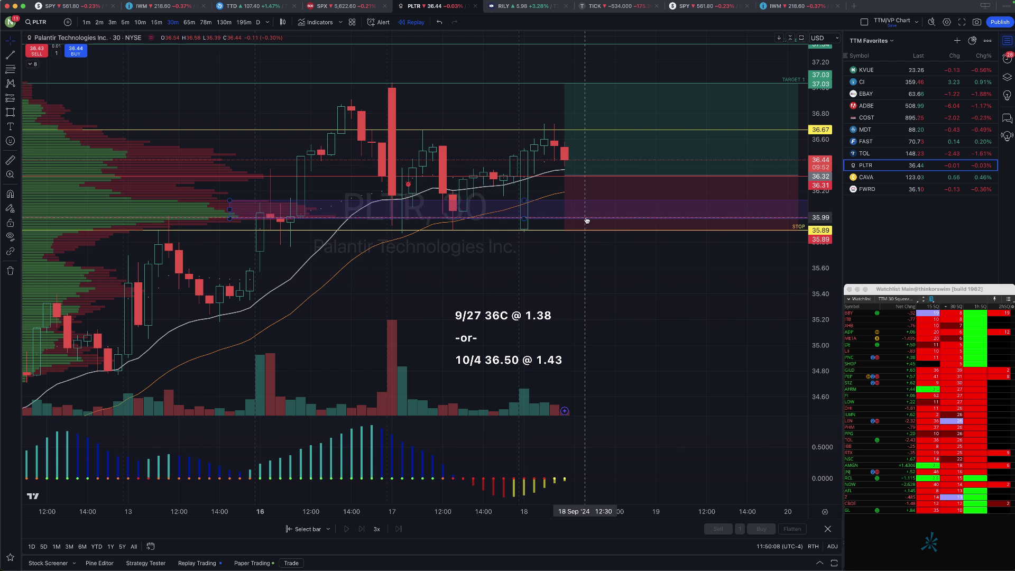
pyautogui.moveTo(587, 217)
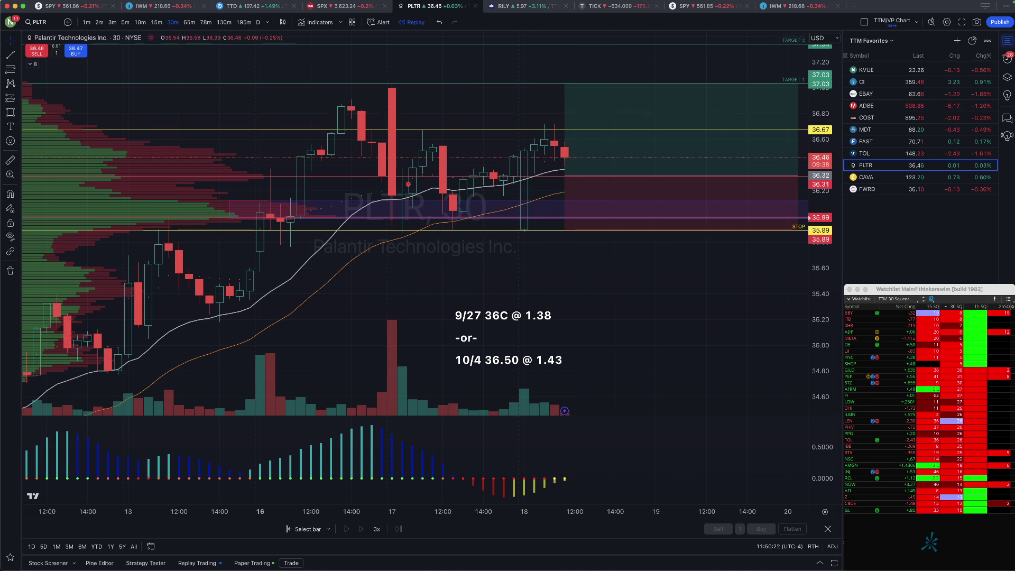
pyautogui.moveTo(811, 139)
pyautogui.mouseDown()
pyautogui.moveTo(842, 132)
pyautogui.moveTo(808, 125)
pyautogui.moveTo(818, 139)
pyautogui.mouseUp()
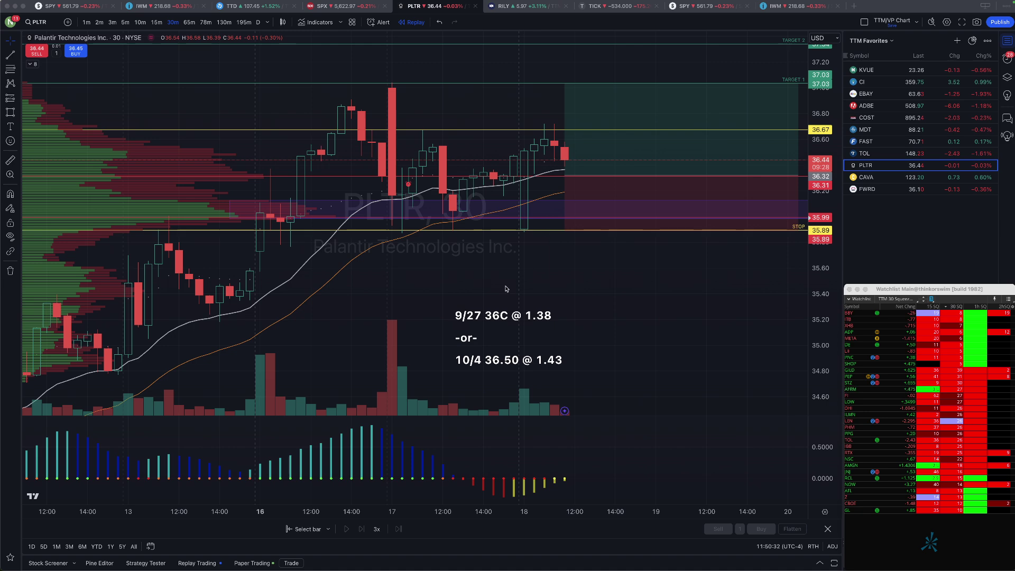
pyautogui.moveTo(482, 320); pyautogui.dragTo(472, 300)
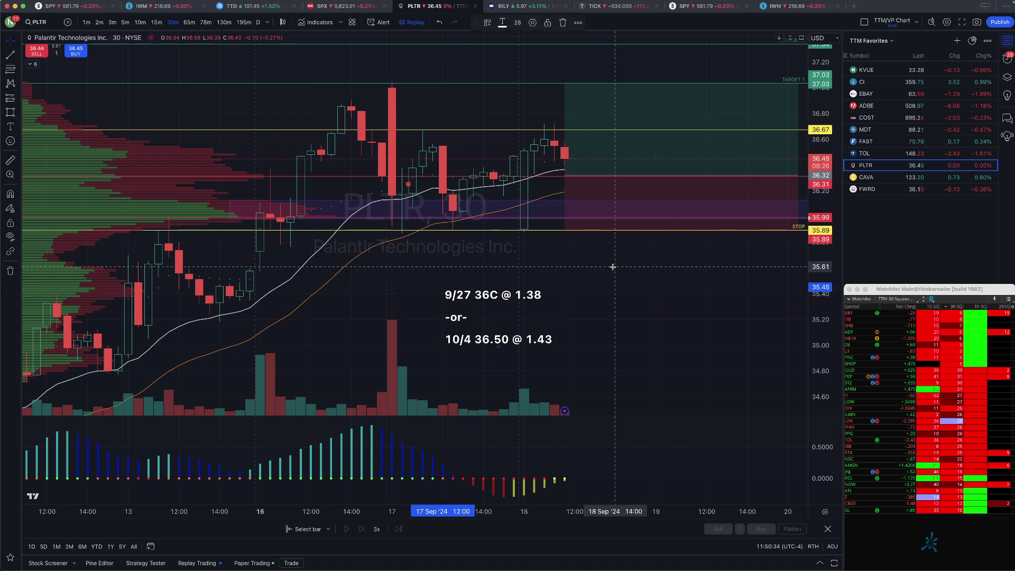
# Step: Rescale and shift the chart to frame both target lines, the stop line and the options note
pyautogui.moveTo(827, 261); pyautogui.dragTo(817, 288)
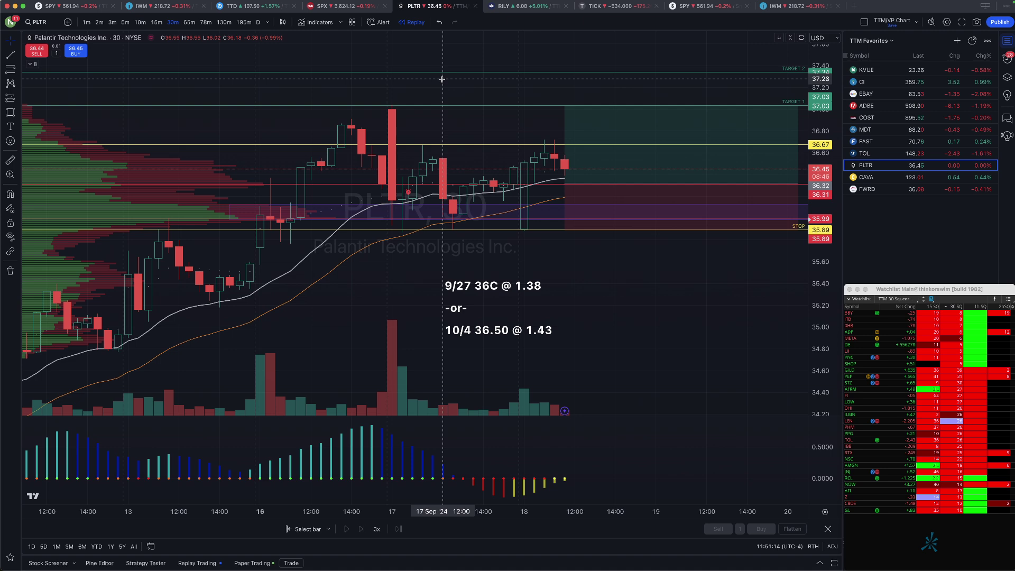
pyautogui.hscroll(-2, 642, 281)
pyautogui.moveTo(707, 221)
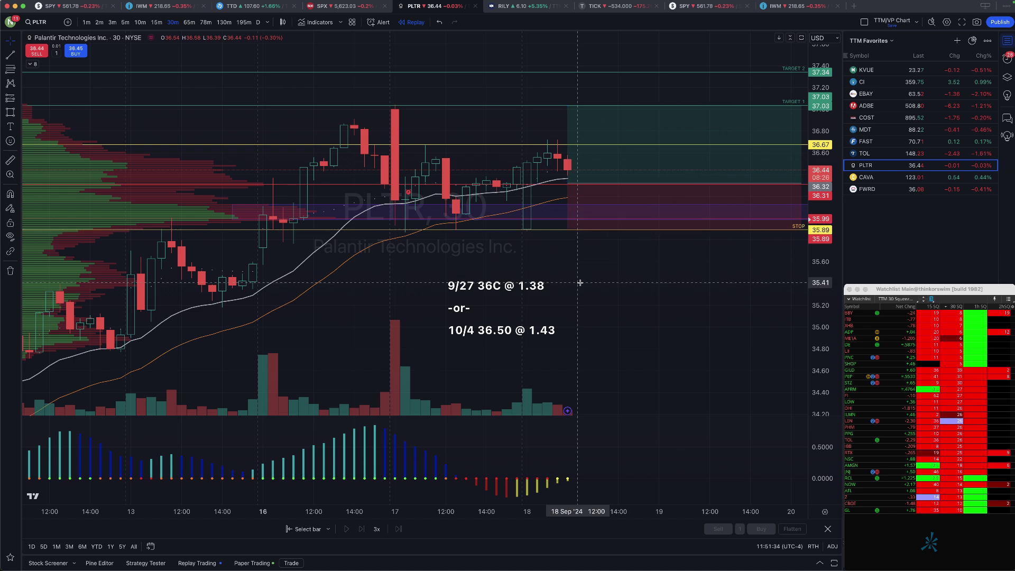
pyautogui.scroll(2, 580, 283)
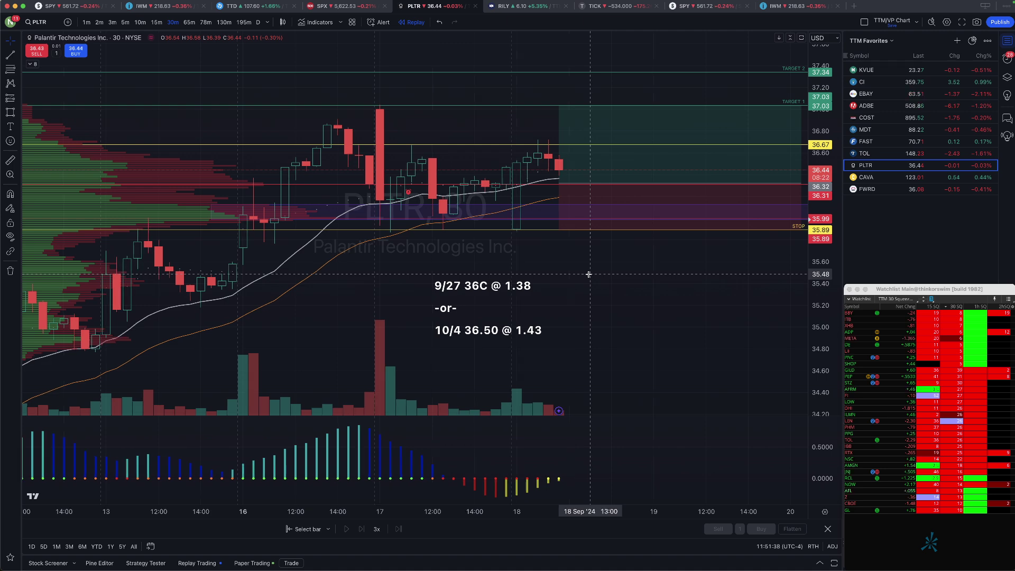
pyautogui.moveTo(828, 144); pyautogui.dragTo(828, 122)
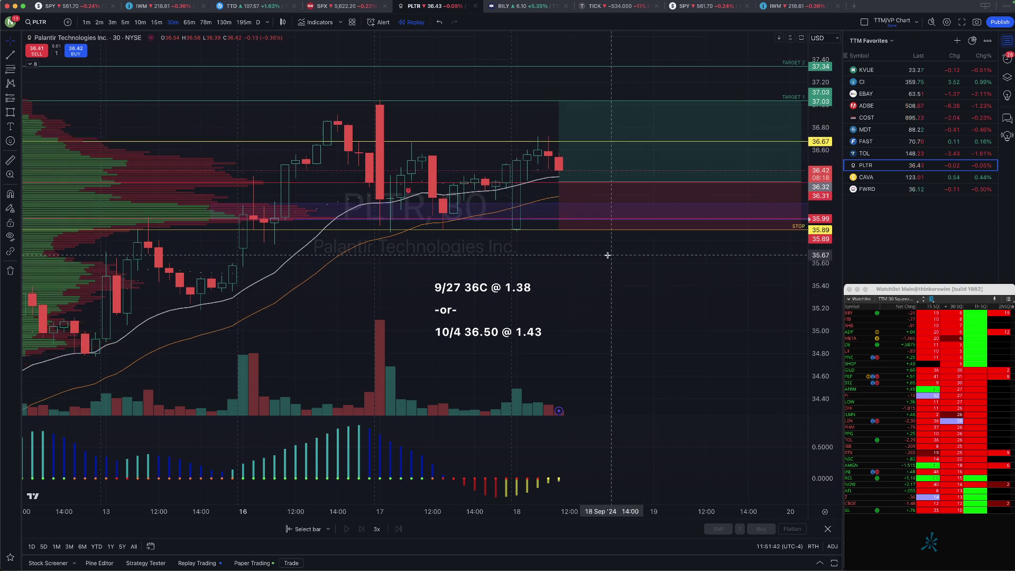